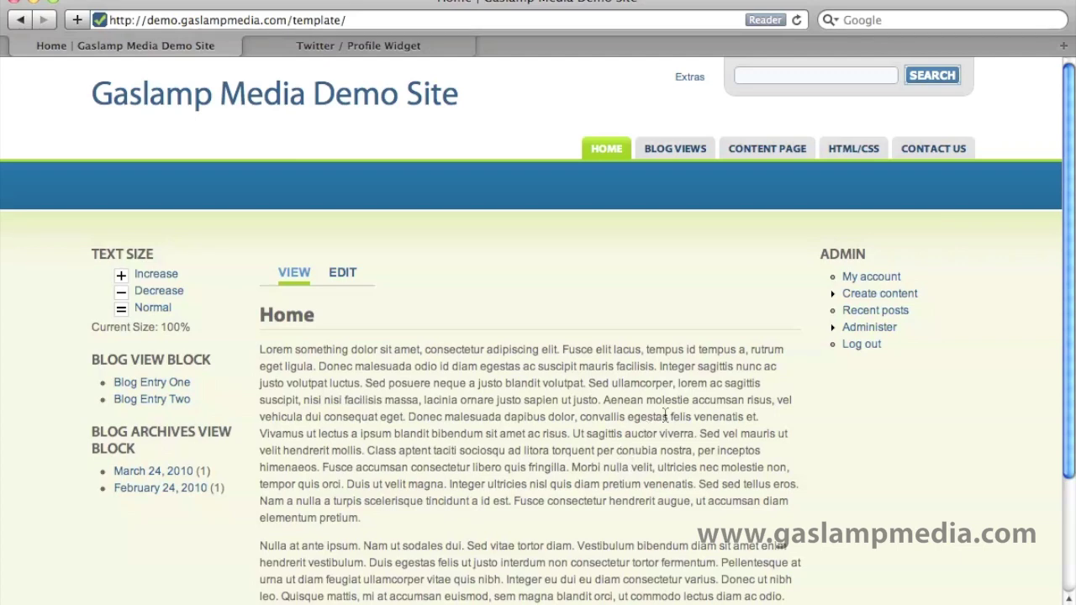
Open the site's Blocks administration page under Site building.
click(854, 328)
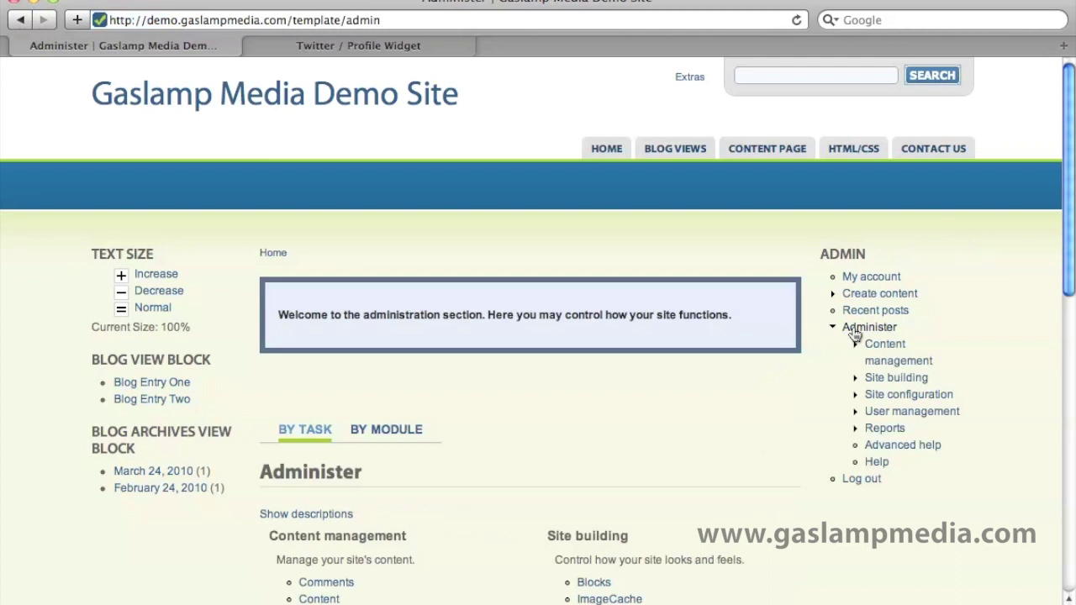
scroll(700, 346, down, 4)
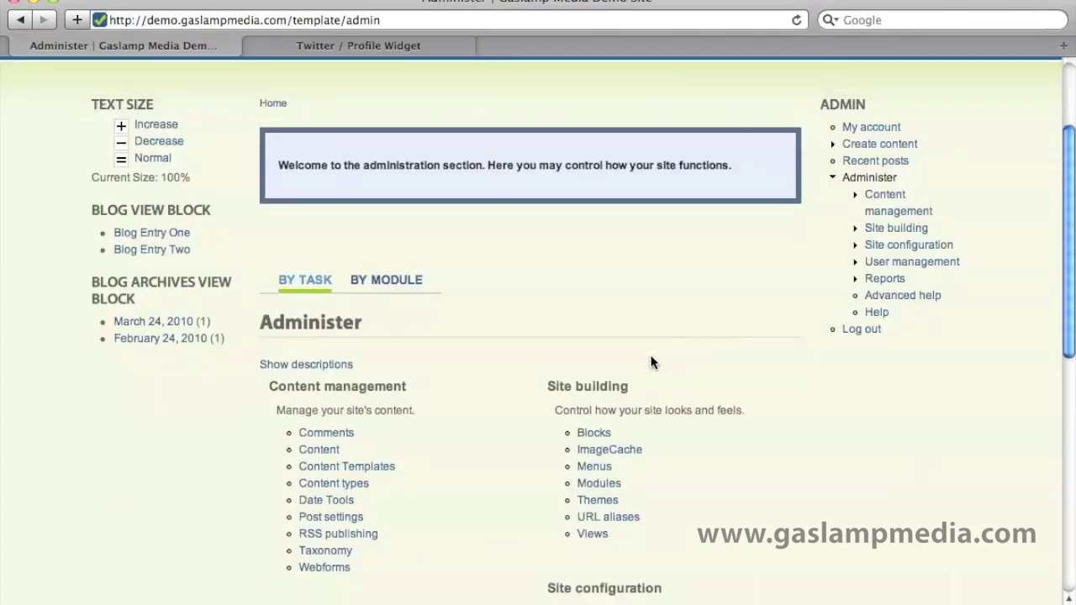
click(594, 434)
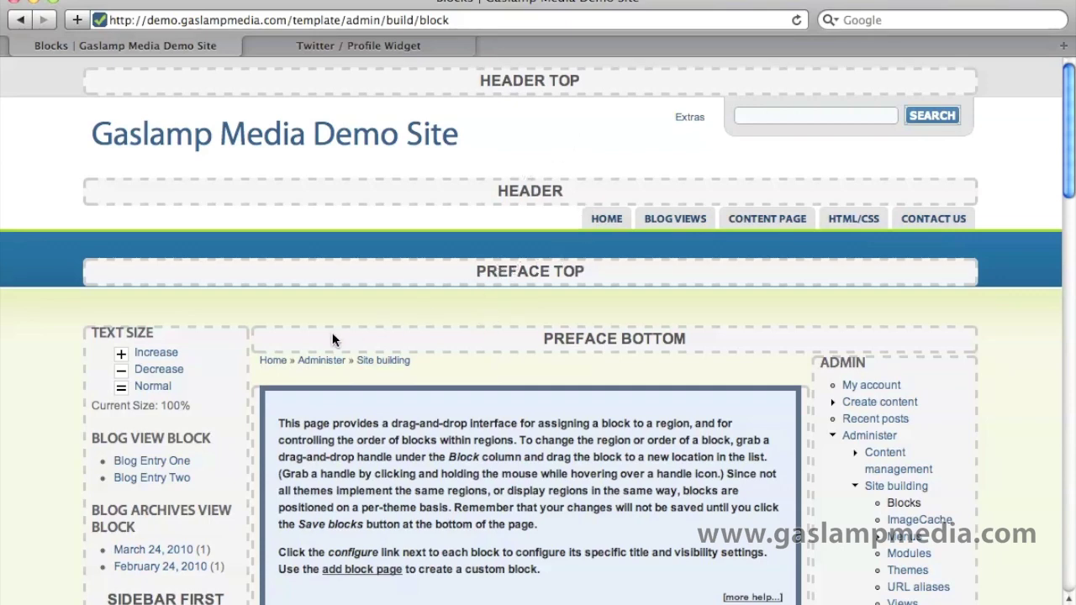
Examine the theme's region layout and the list of blocks with their assigned regions.
scroll(332, 339, down, 4)
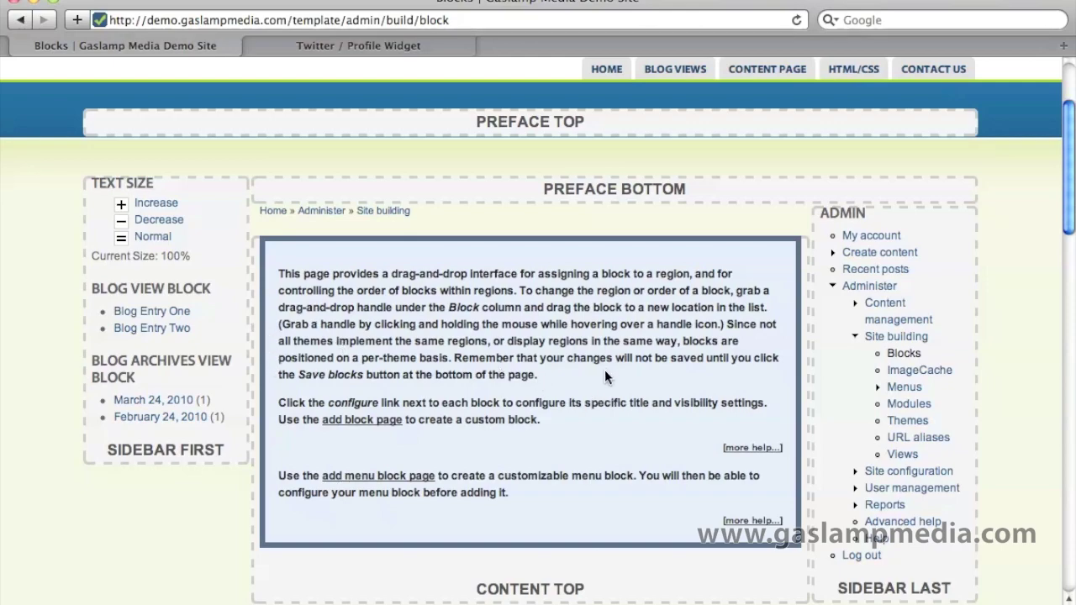
scroll(605, 374, down, 10)
scroll(605, 374, up, 10)
scroll(598, 372, down, 12)
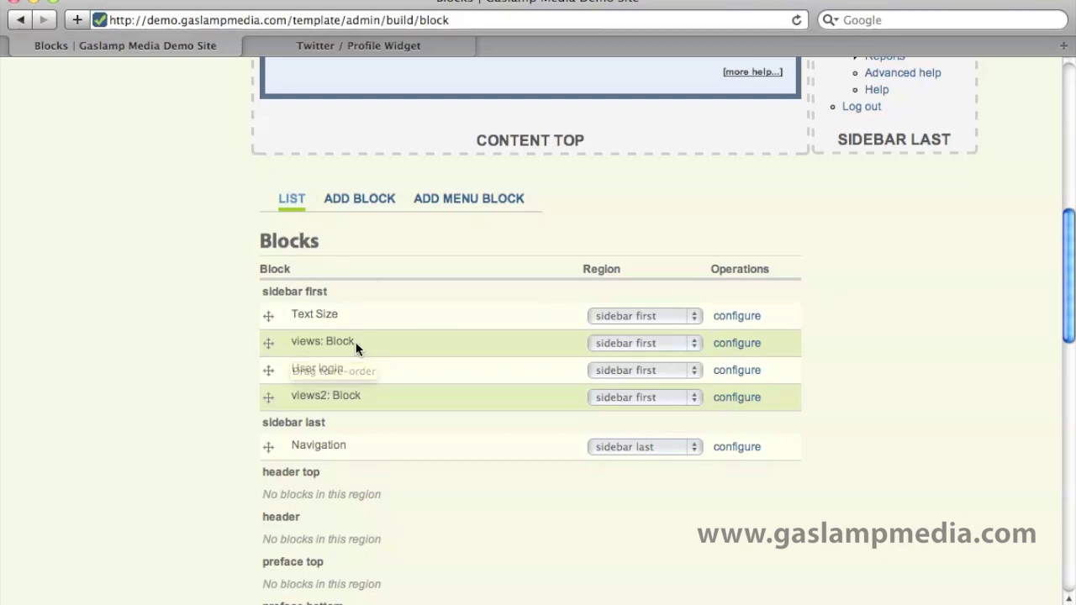
scroll(232, 368, up, 5)
scroll(232, 368, up, 10)
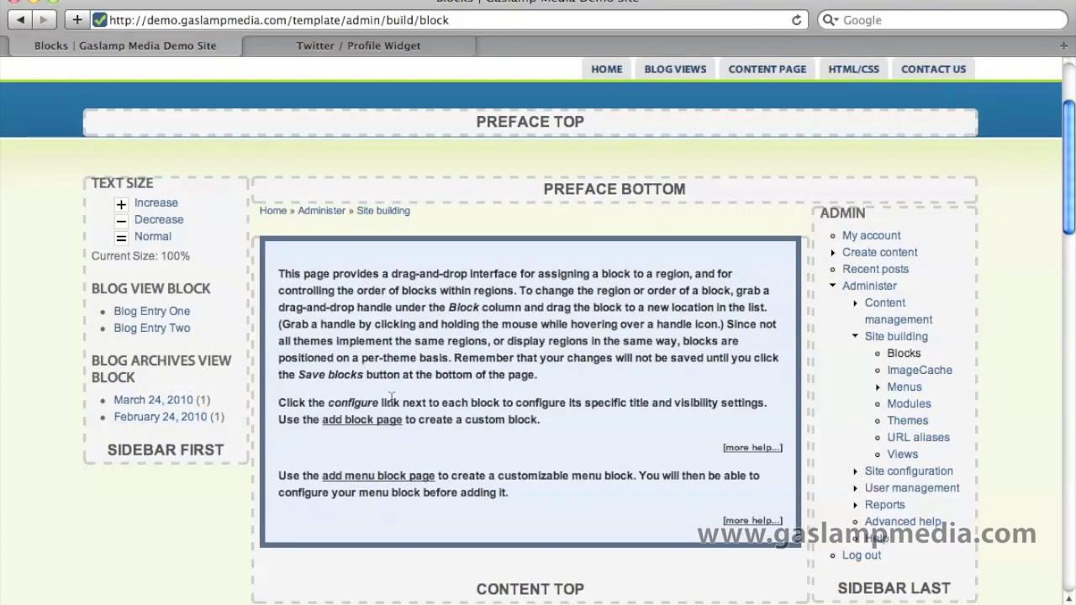
scroll(391, 397, down, 15)
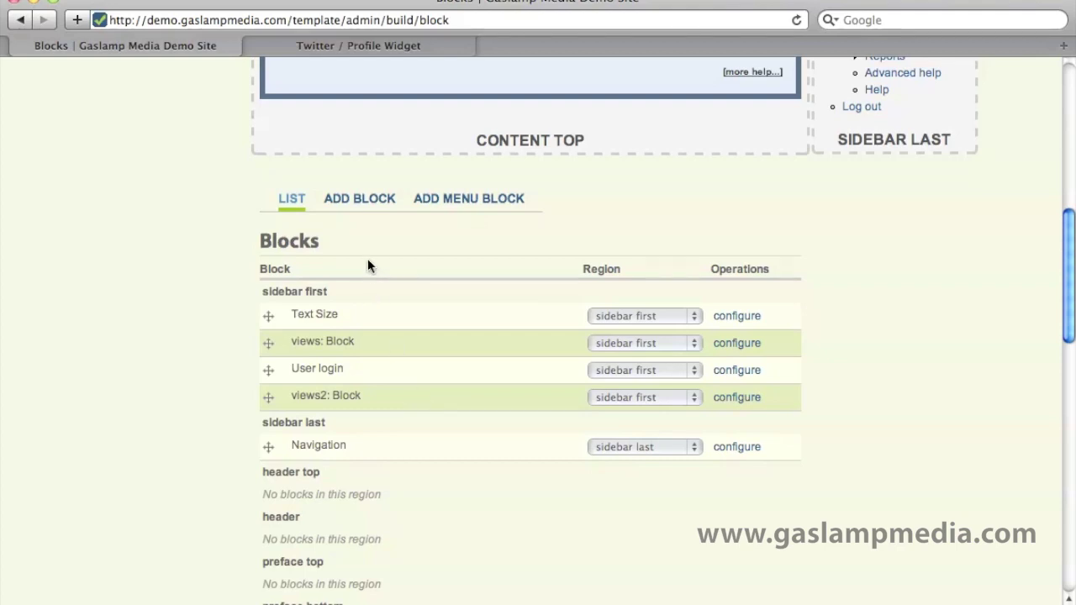
Start a new custom block and set its description to "Twitter Widget".
click(359, 199)
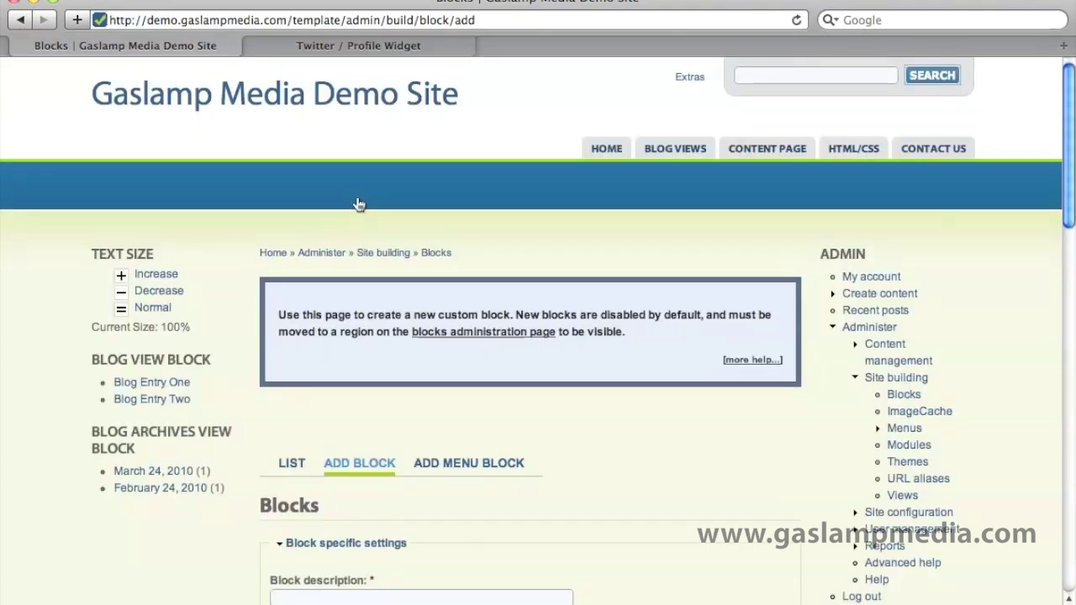
scroll(359, 205, down, 3)
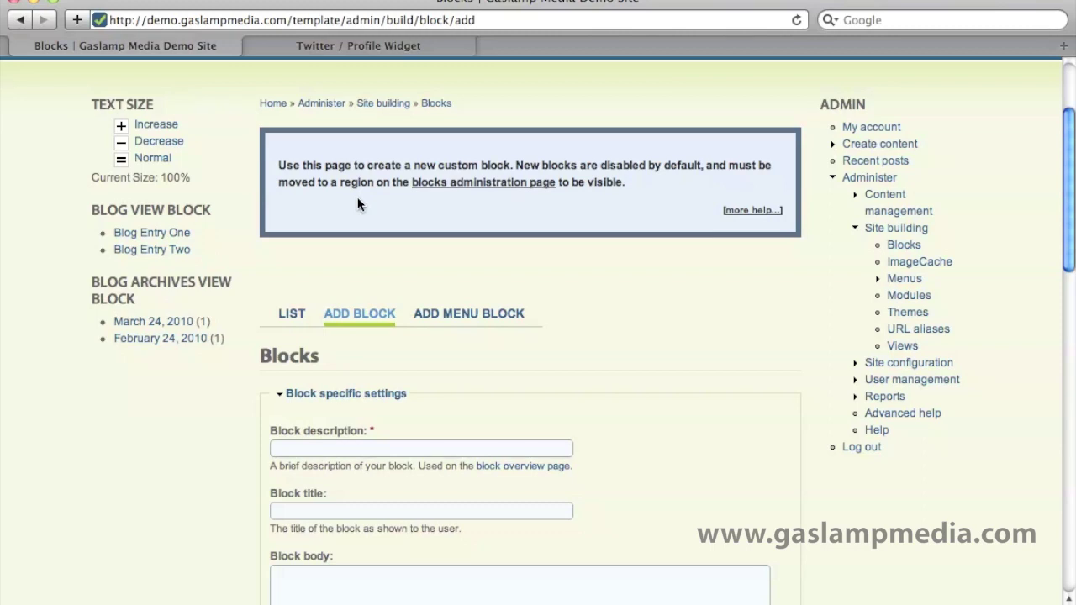
scroll(357, 204, down, 4)
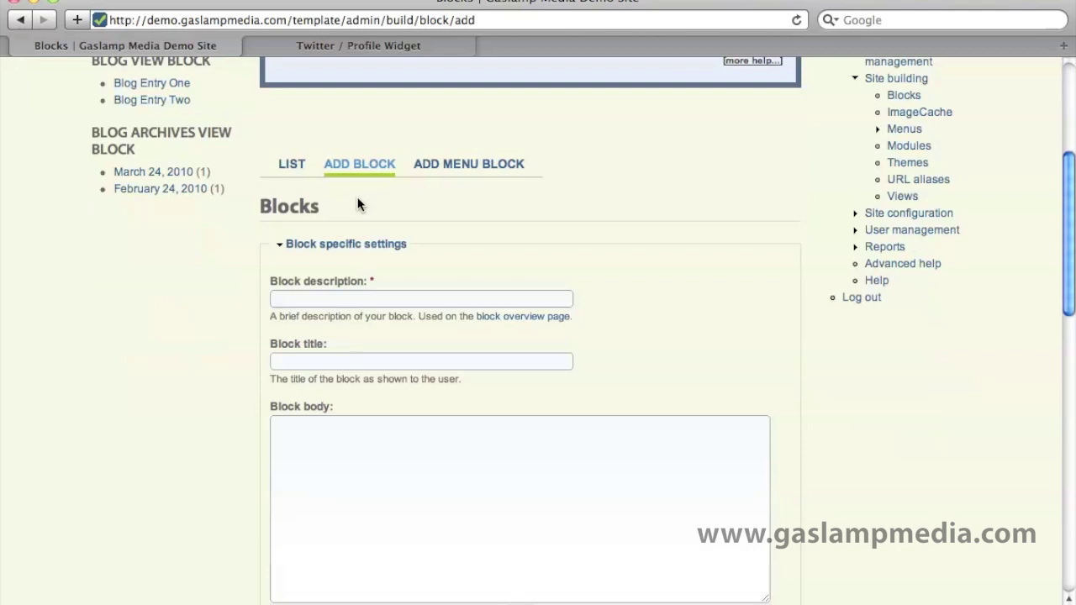
click(352, 298)
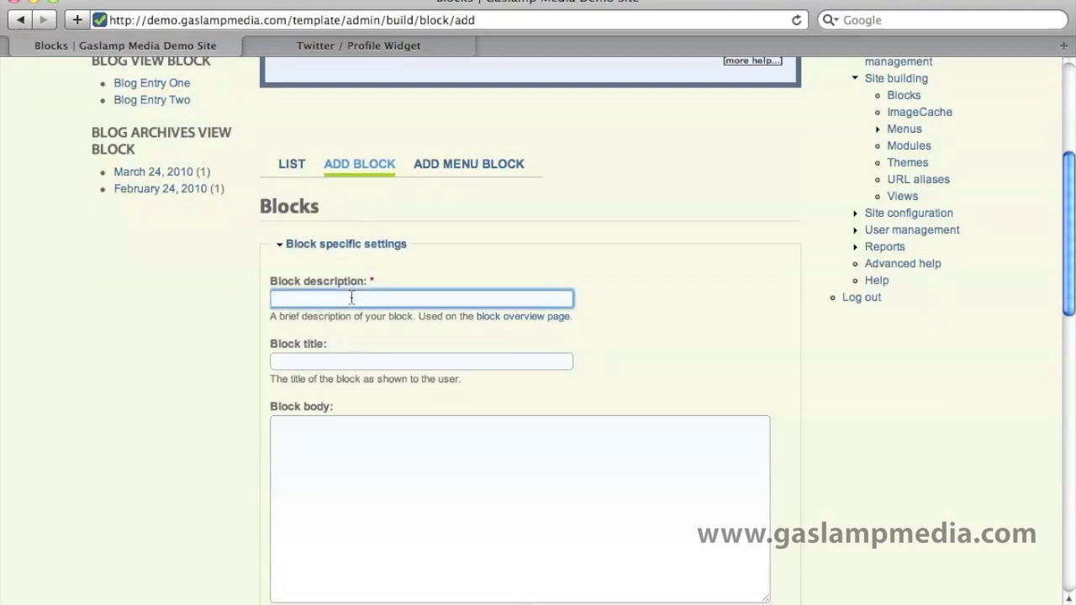
text(Twitter Widget)
key(Tab)
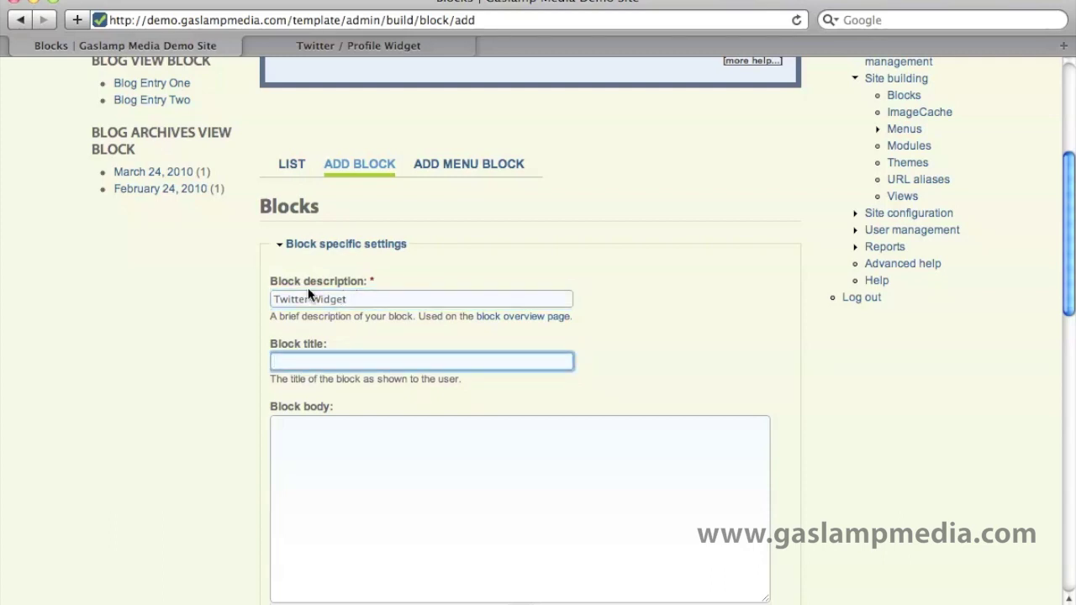
Set the new block's title to "<none>".
scroll(266, 278, up, 5)
scroll(267, 277, down, 3)
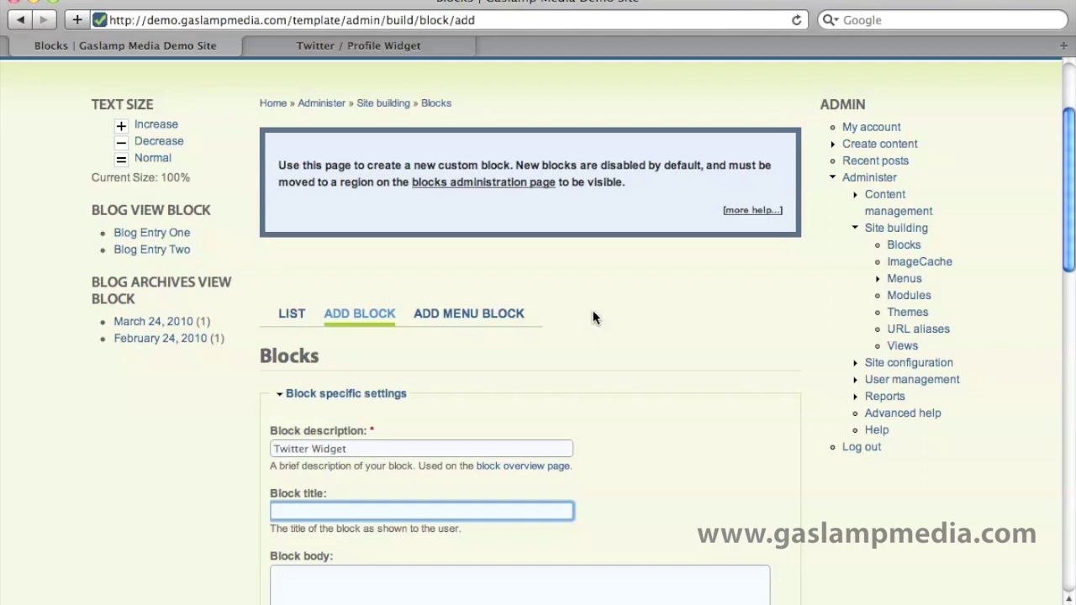
text(<none>)
key(Tab)
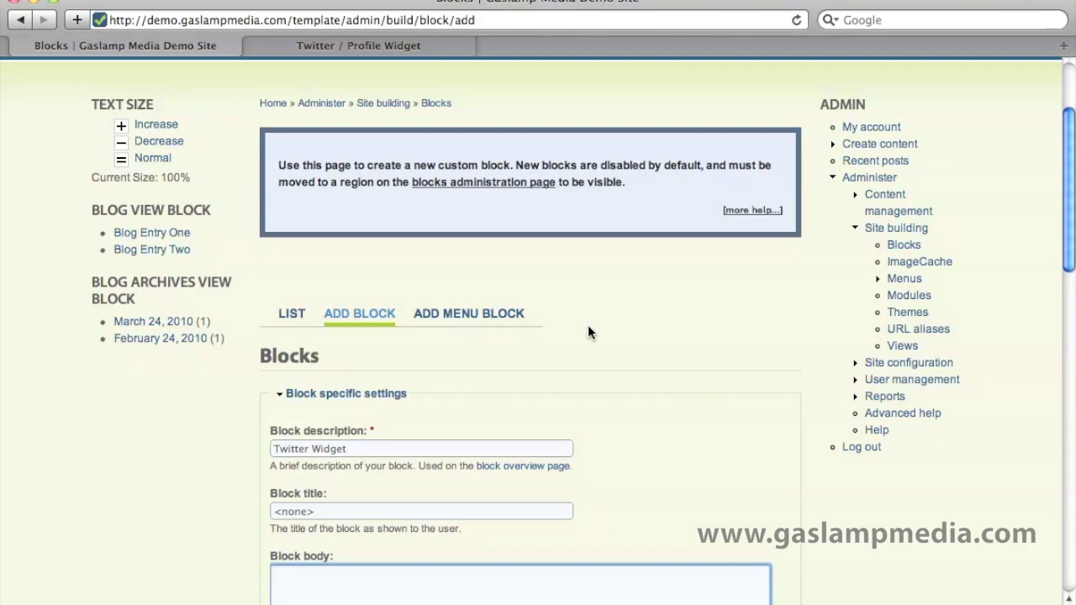
scroll(587, 325, down, 3)
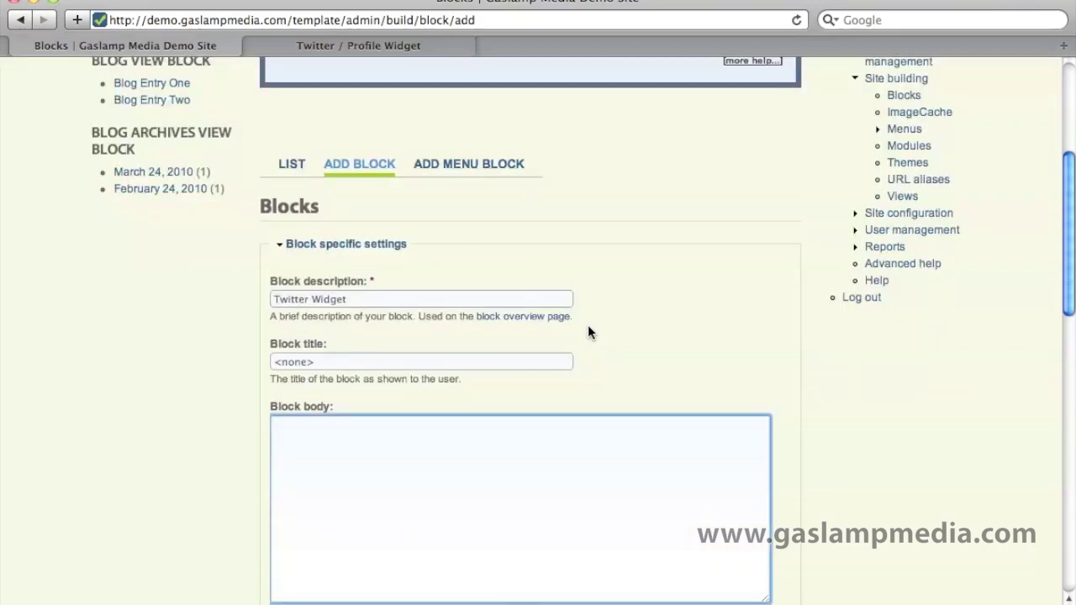
Copy the full embed code from the Twitter Profile Widget page and paste it into the new block's body.
click(372, 50)
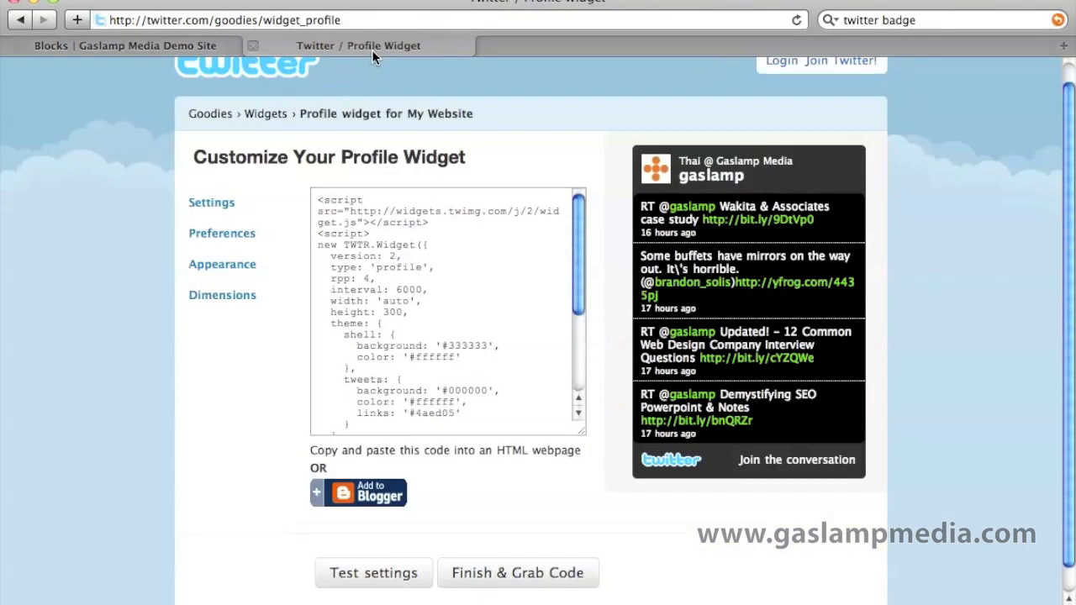
click(401, 244)
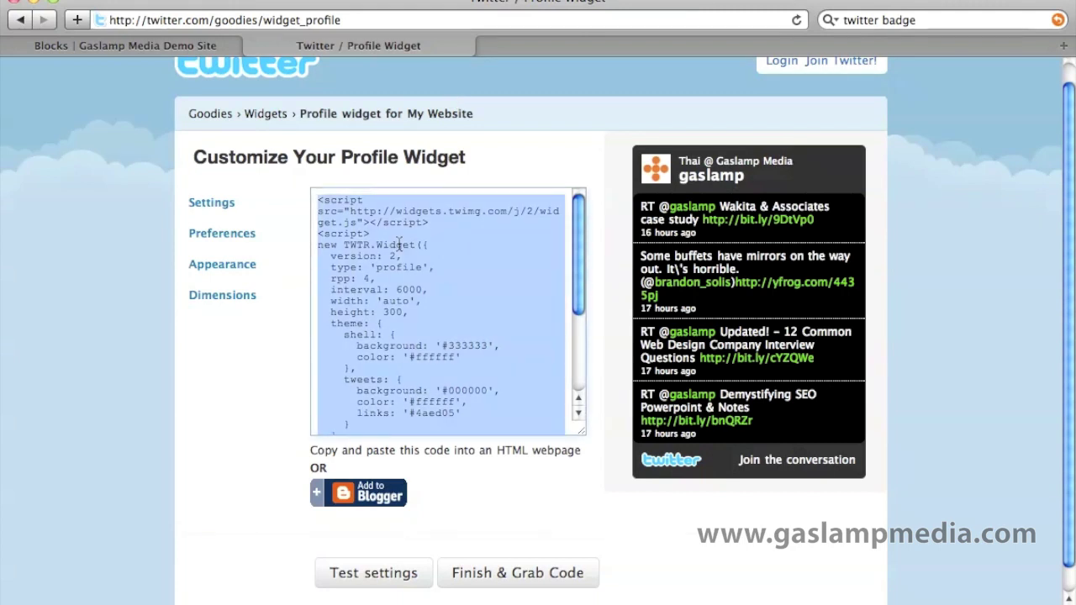
right_click(415, 242)
click(450, 343)
click(175, 48)
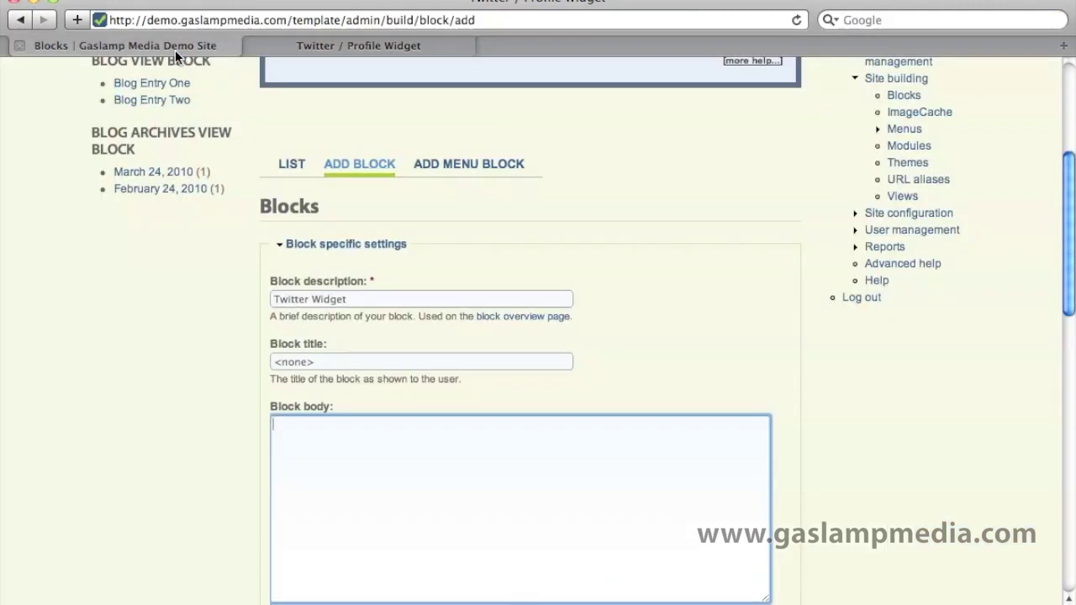
right_click(340, 454)
click(375, 499)
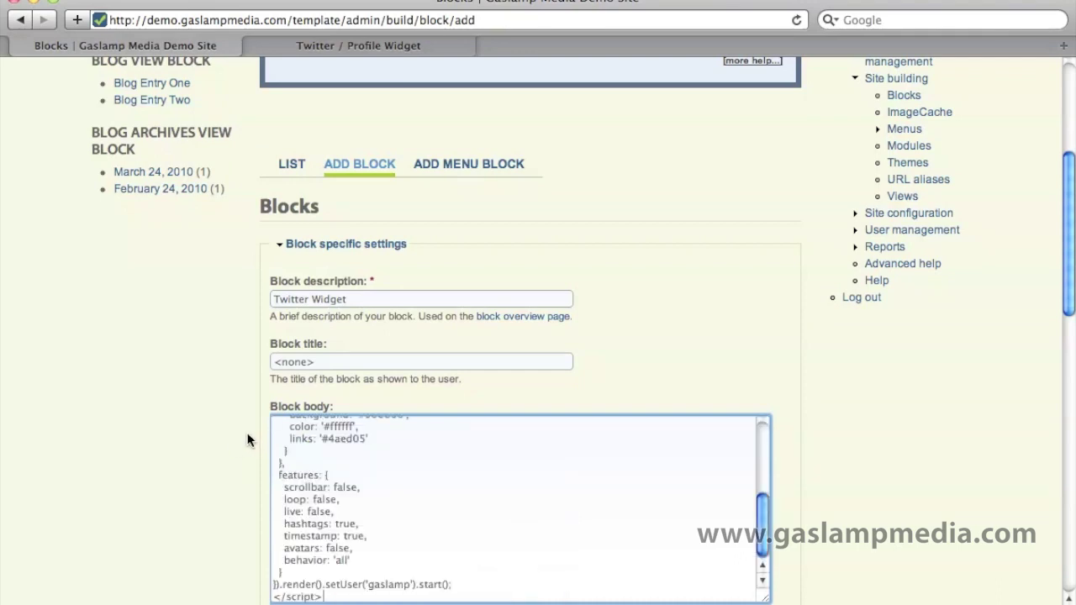
Expand the block's input format options and set the format to No Filter.
scroll(248, 439, down, 4)
scroll(252, 435, down, 4)
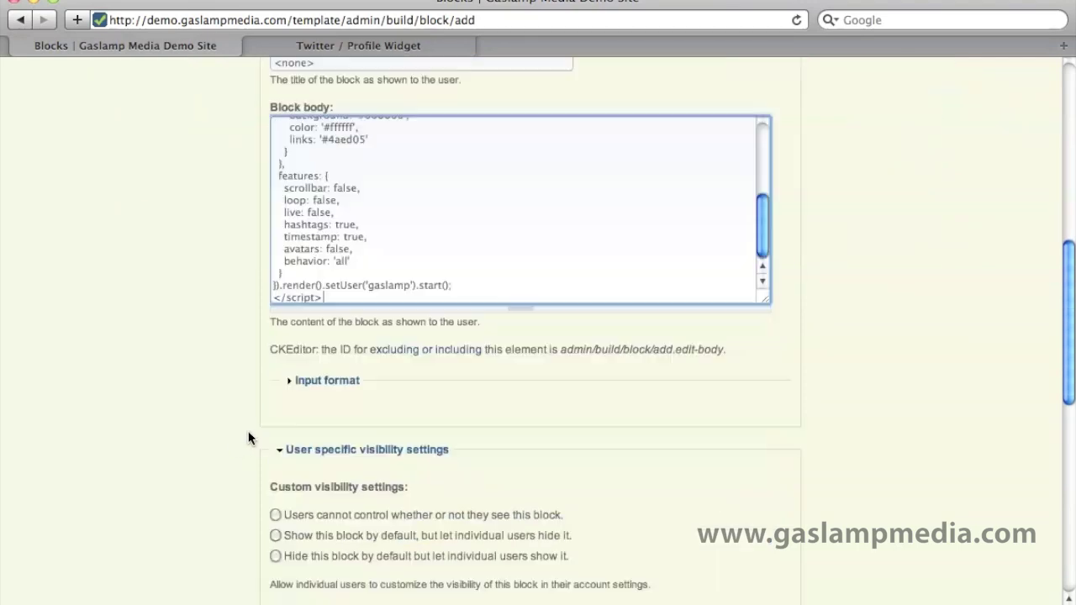
click(311, 380)
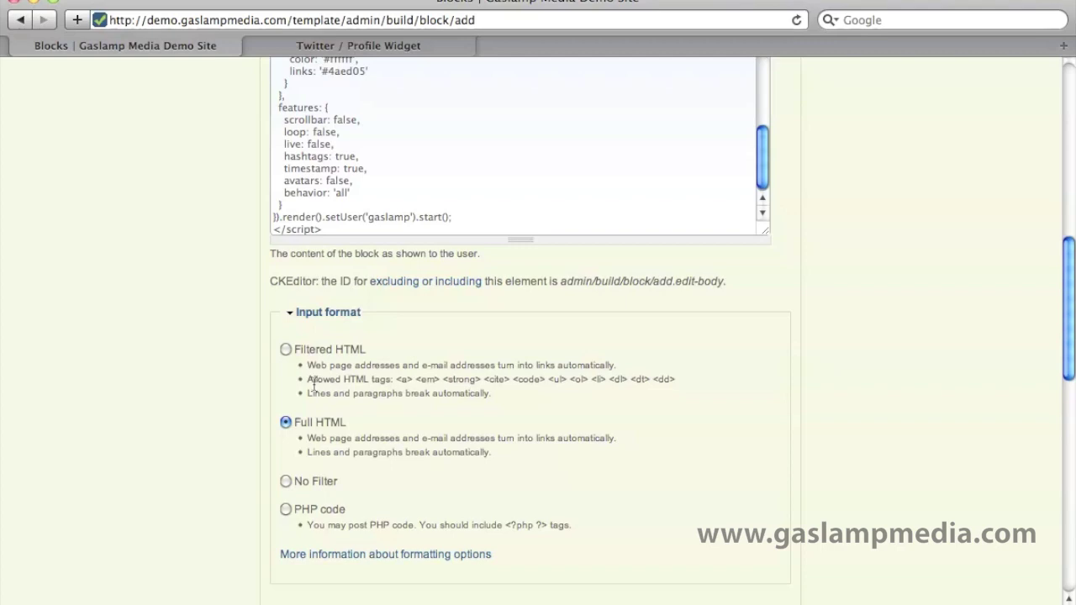
scroll(253, 390, up, 5)
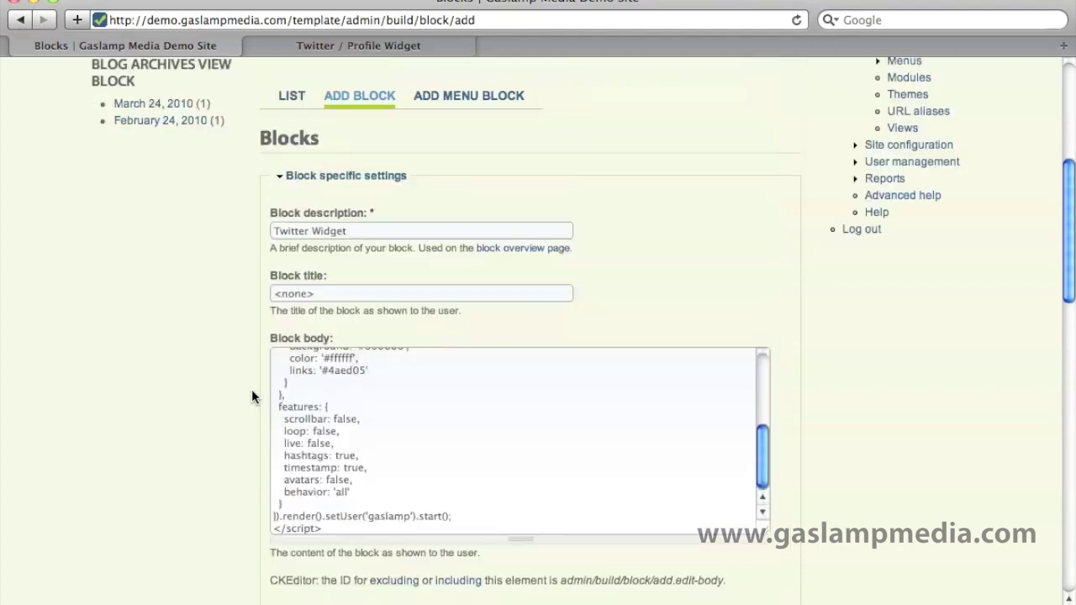
scroll(428, 440, up, 3)
scroll(435, 451, down, 3)
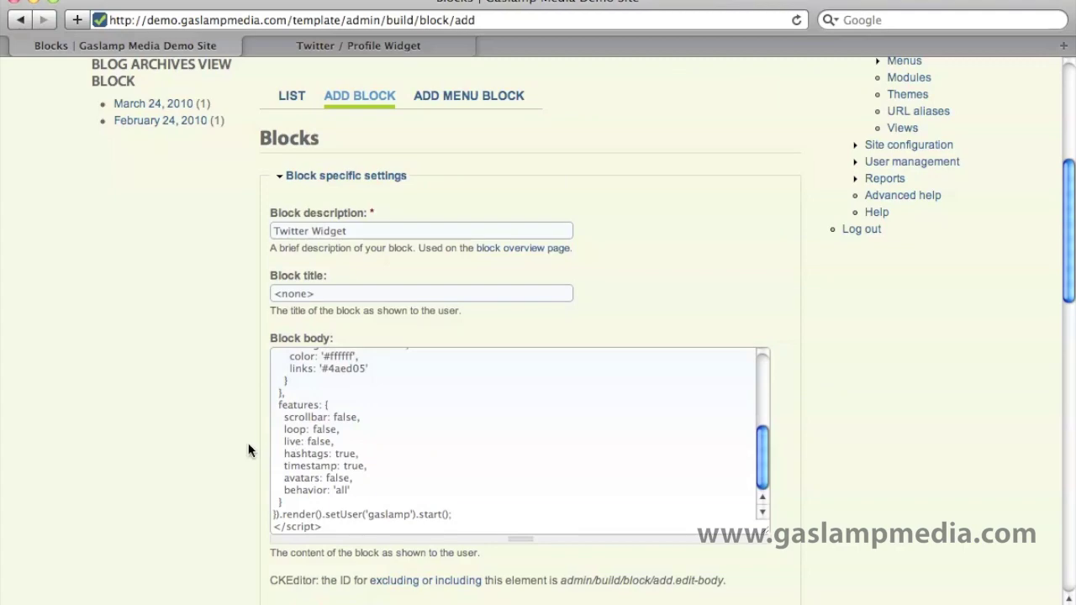
scroll(248, 448, down, 4)
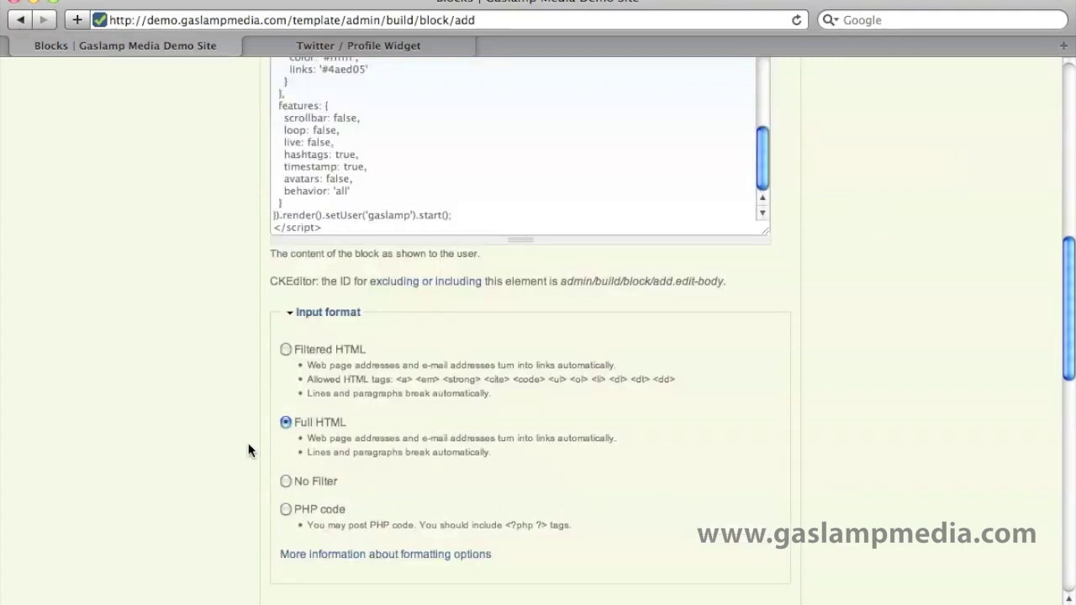
click(286, 482)
scroll(242, 476, down, 4)
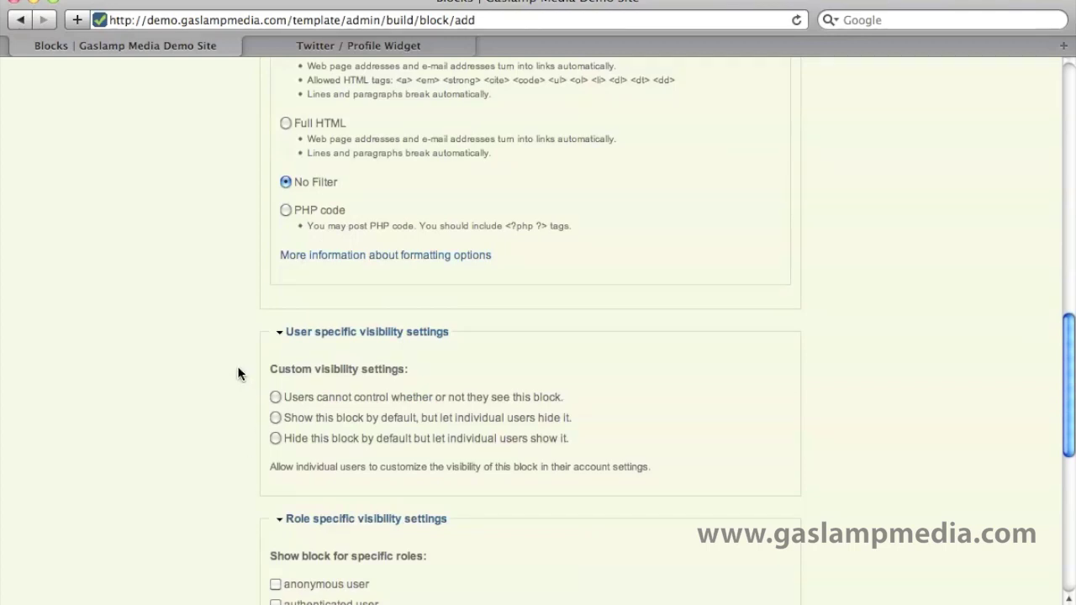
Collapse the user, role and page specific visibility settings and save the new block.
scroll(238, 374, down, 2)
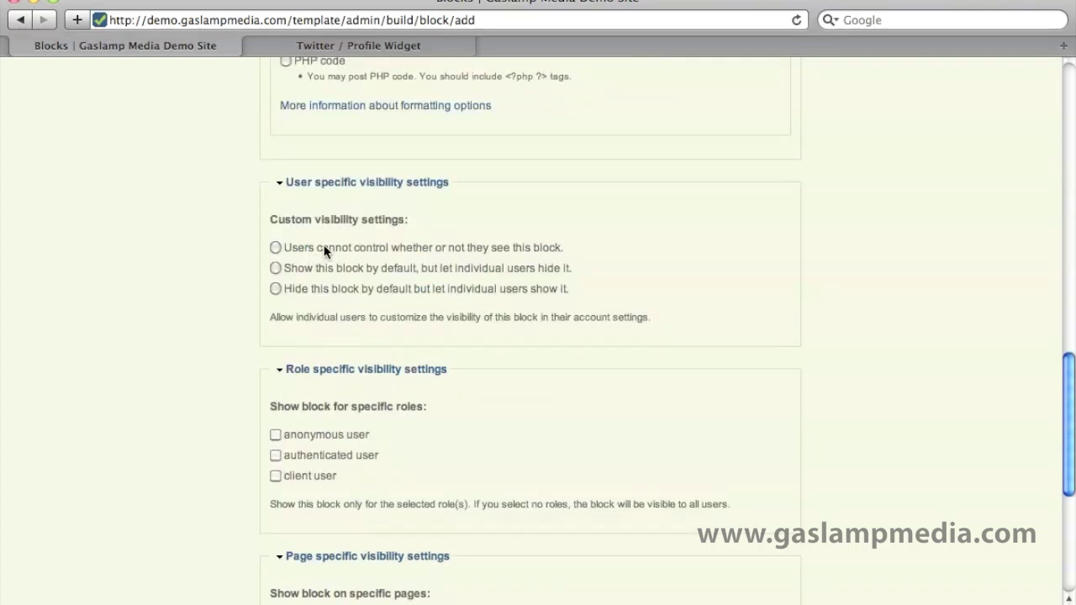
click(349, 182)
click(336, 225)
click(323, 272)
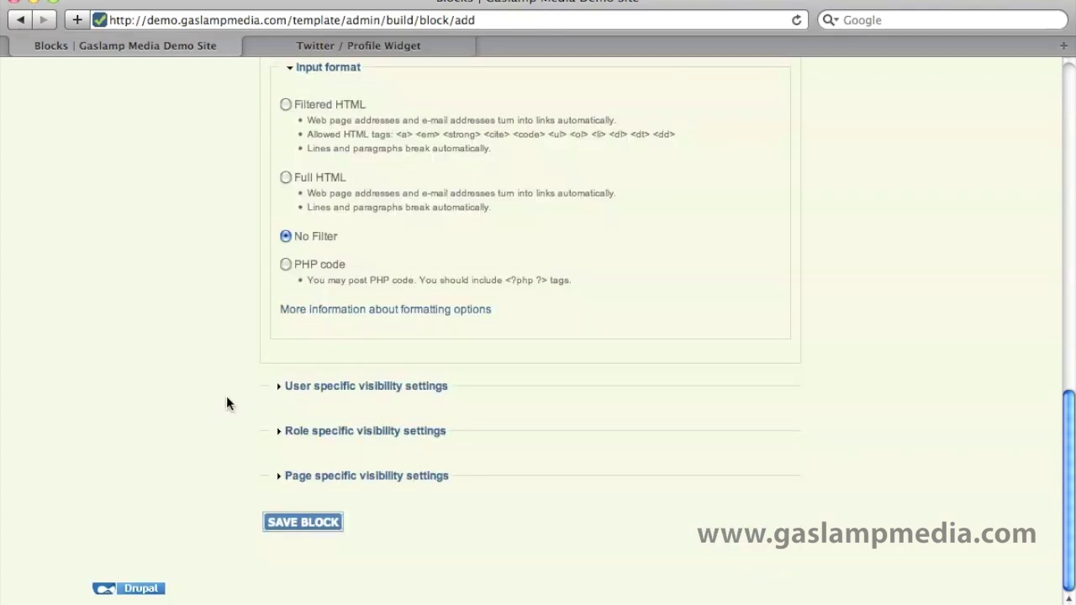
click(300, 533)
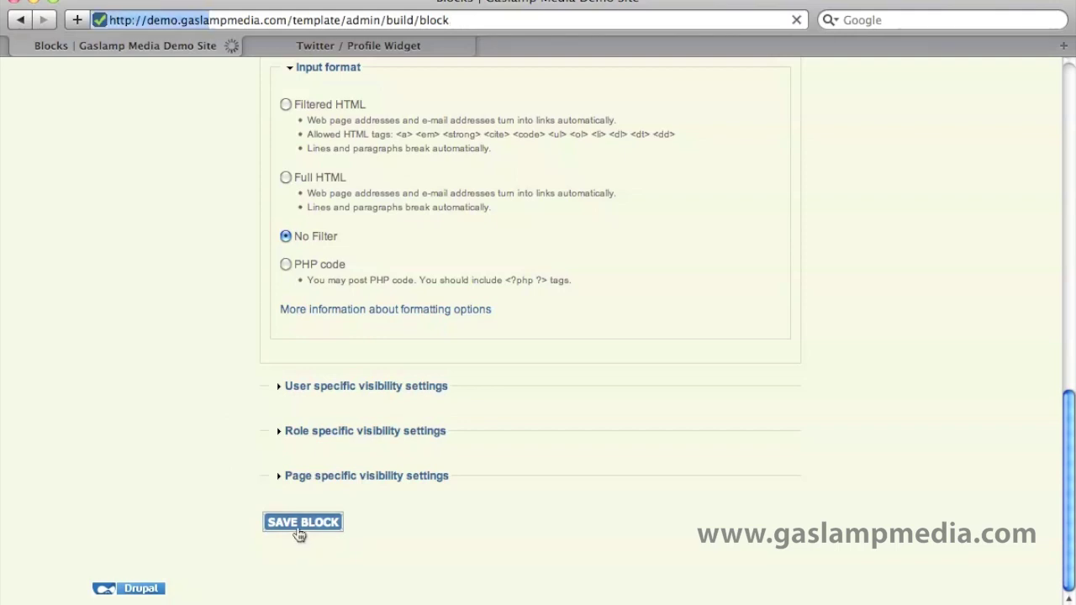
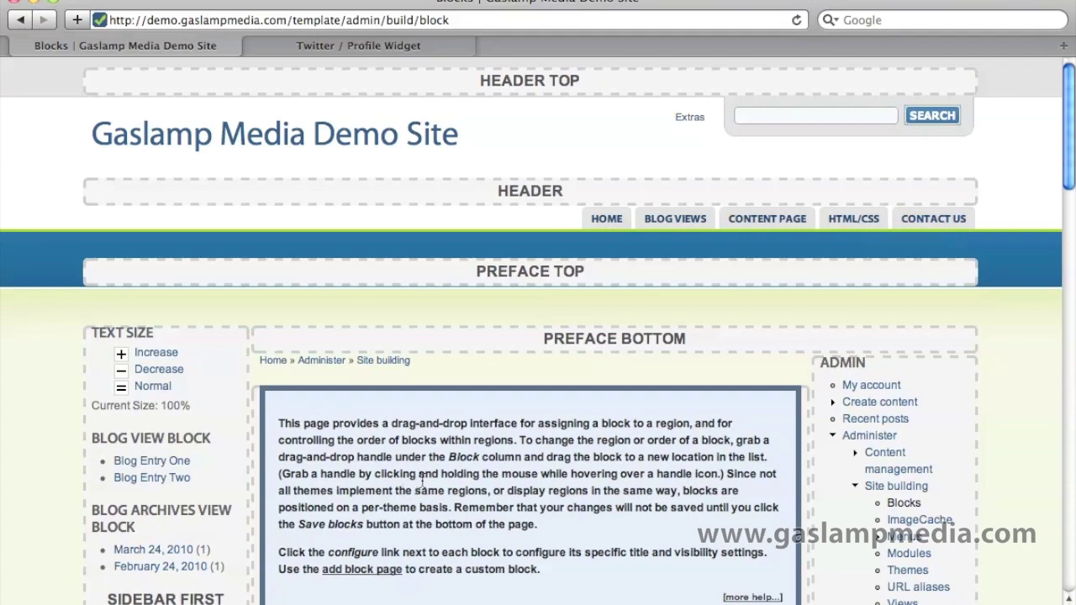
Move the Twitter Widget block from Disabled into the node top region of the block list.
scroll(512, 452, down, 20)
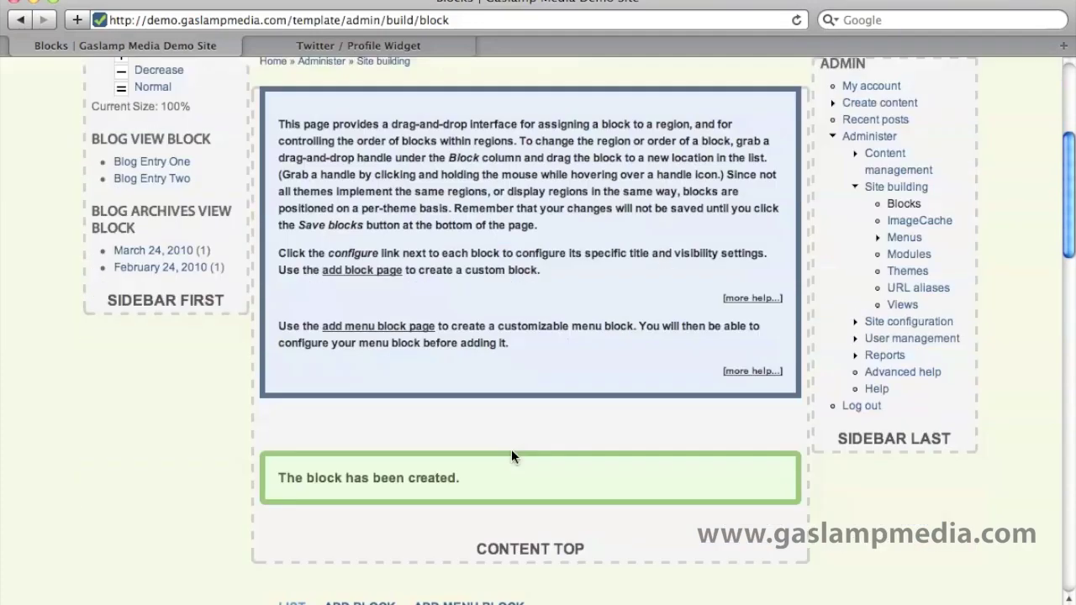
scroll(513, 455, down, 15)
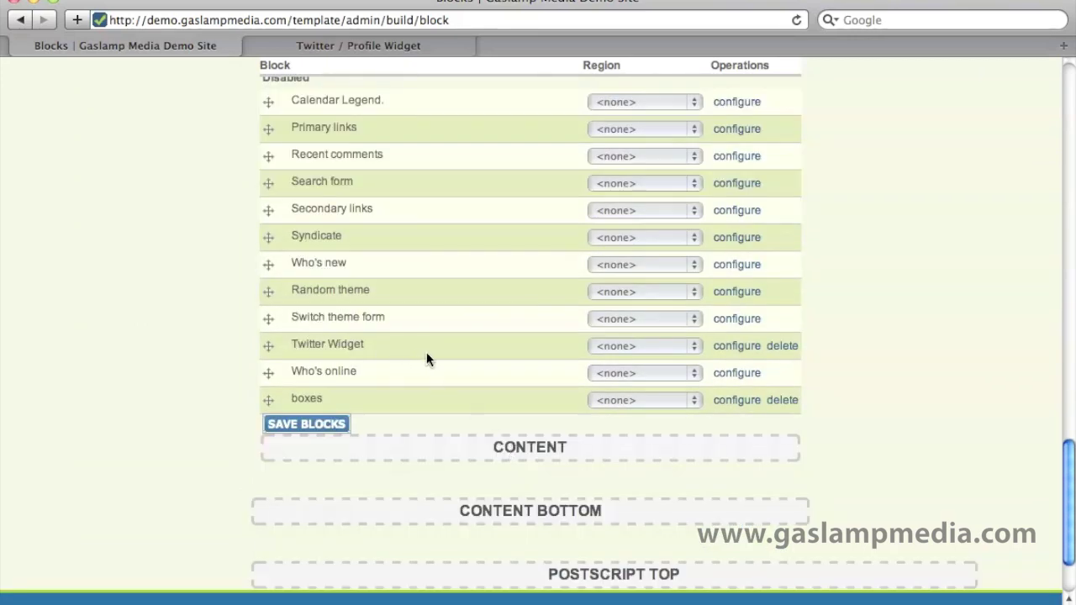
scroll(468, 372, up, 4)
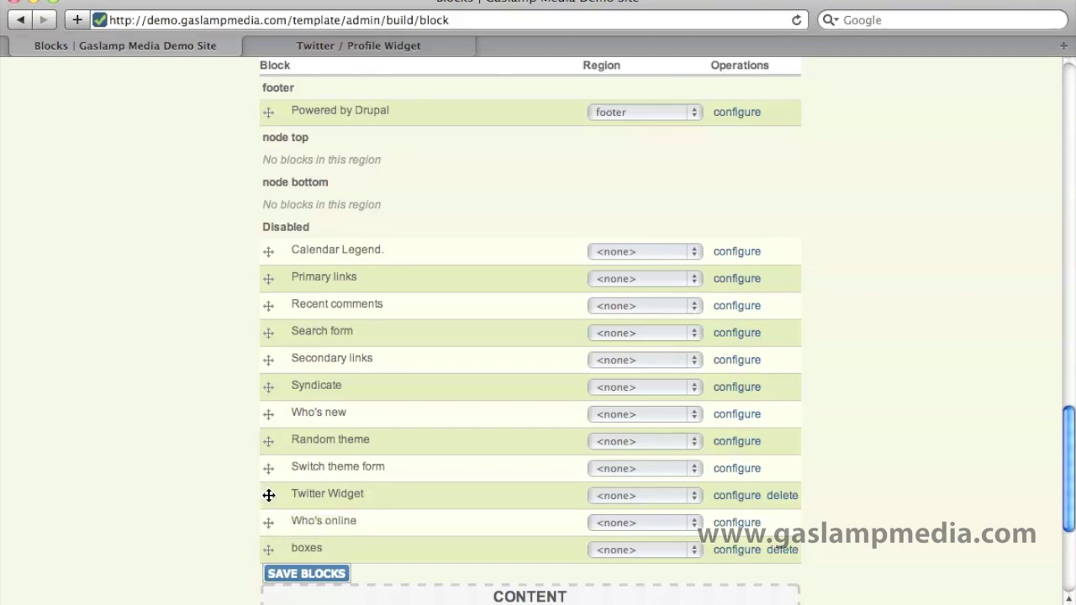
drag(269, 496, 288, 160)
scroll(225, 231, up, 3)
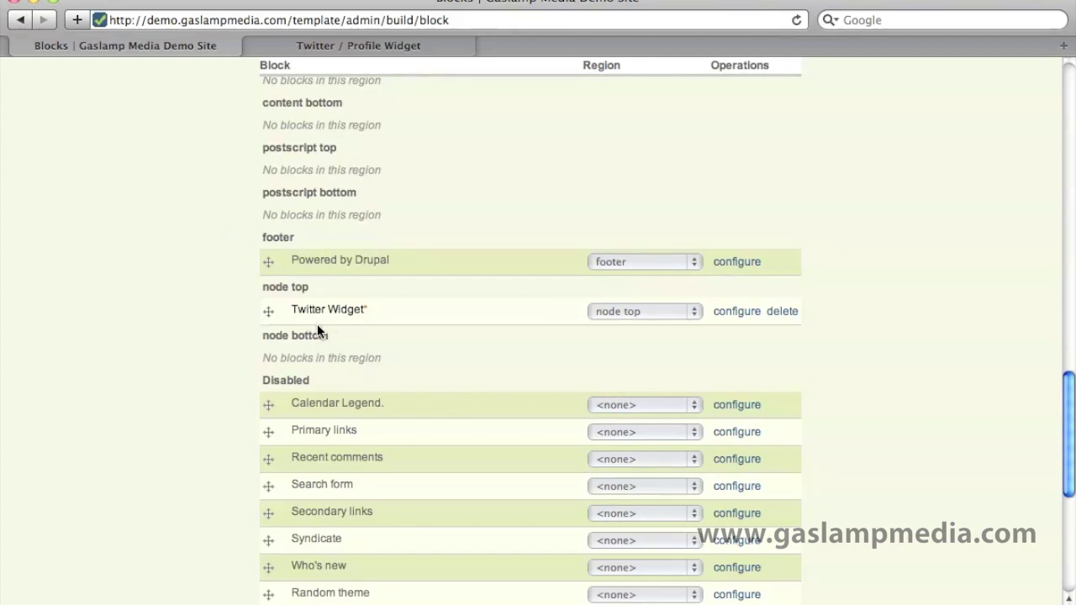
Assign the Twitter Widget block to the sidebar first region.
click(654, 313)
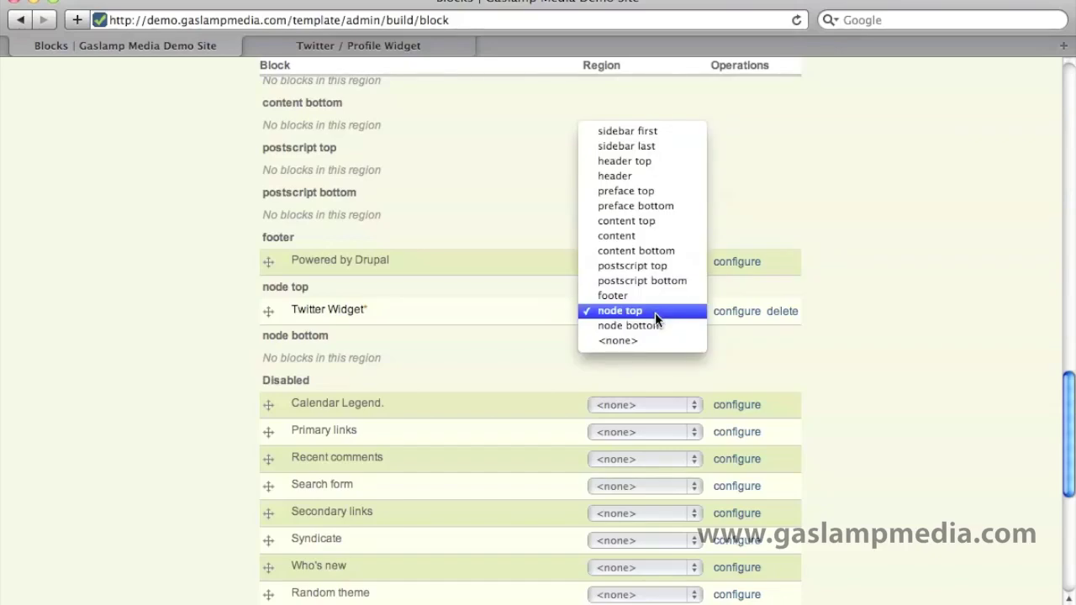
click(663, 132)
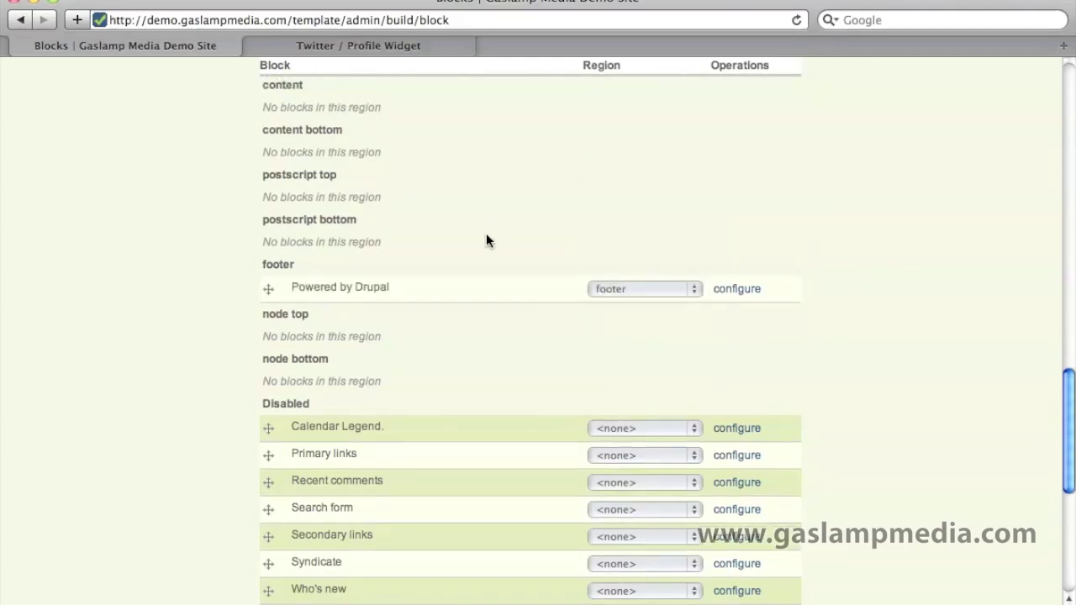
Review the theme's region layout and save the blocks with the Twitter Widget in sidebar first.
scroll(486, 239, up, 15)
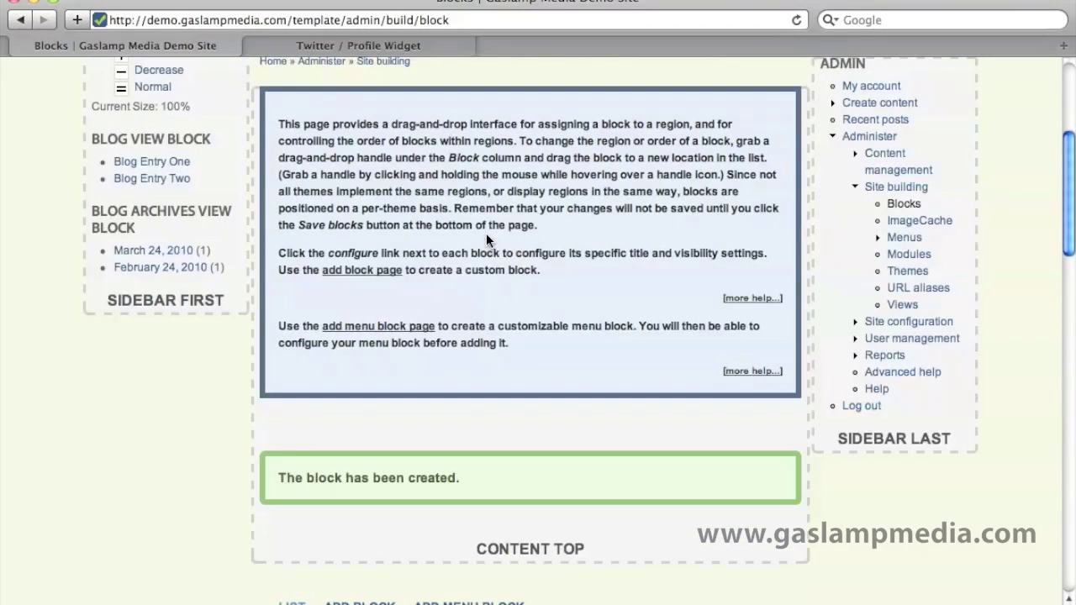
scroll(486, 240, up, 5)
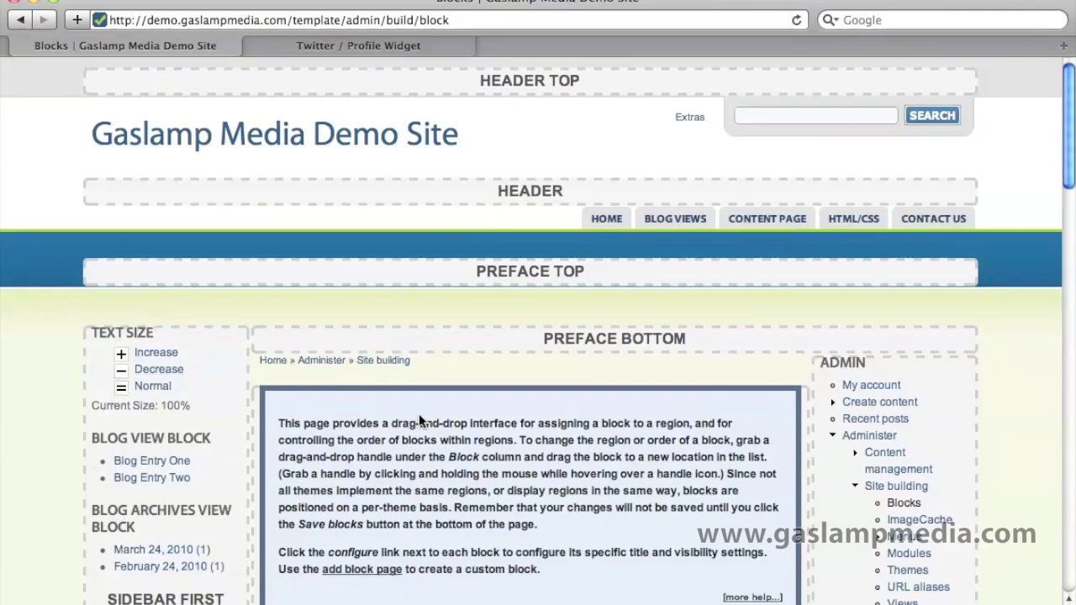
scroll(415, 416, down, 6)
scroll(417, 413, down, 15)
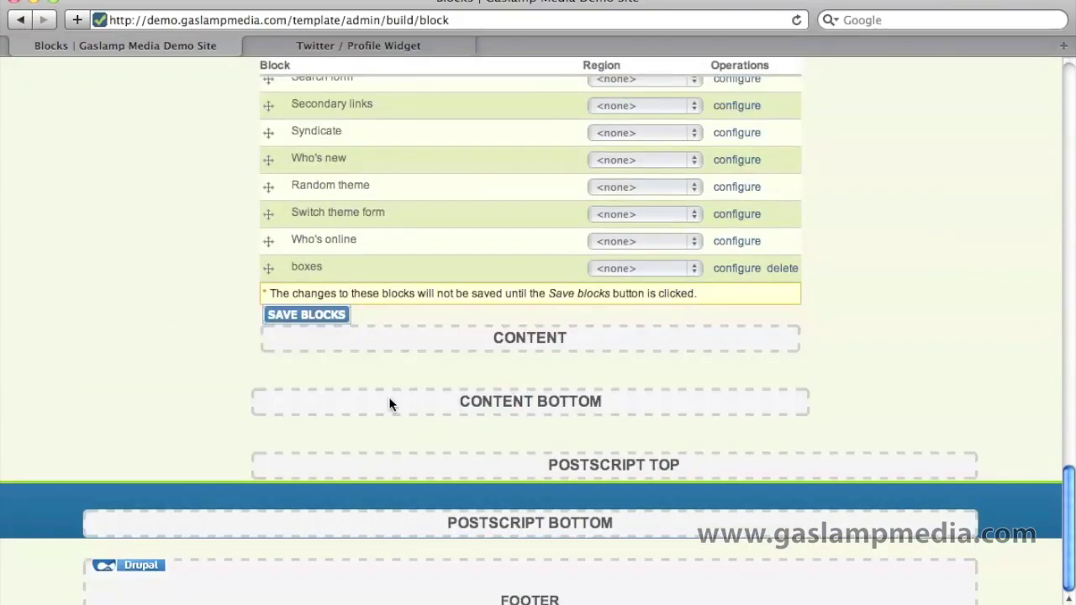
click(306, 317)
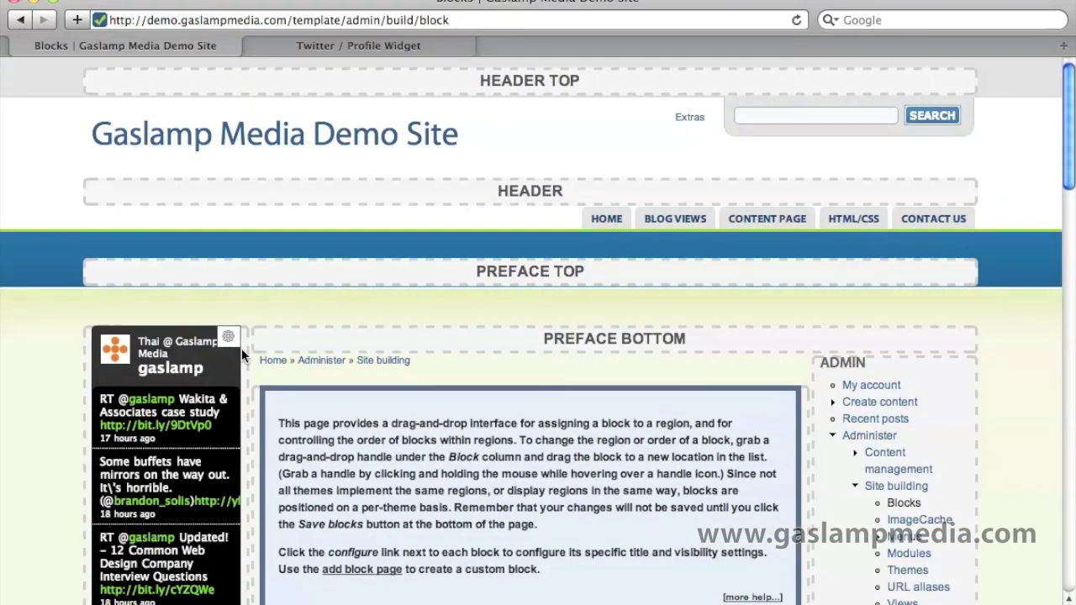
Move the Twitter Widget block from sidebar first to the sidebar last region and save the blocks.
scroll(422, 382, down, 4)
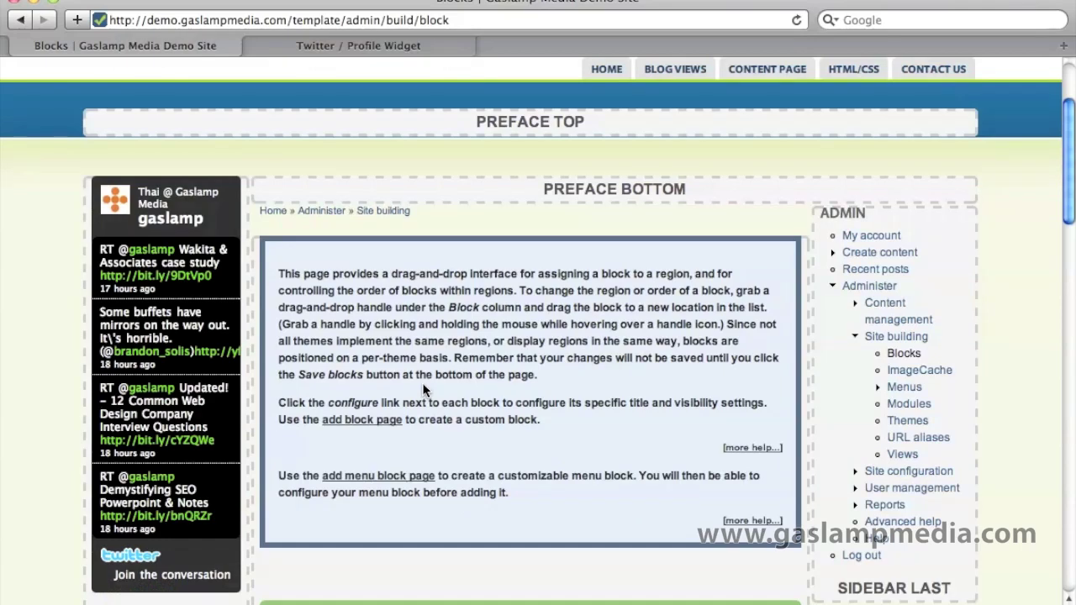
scroll(422, 383, down, 2)
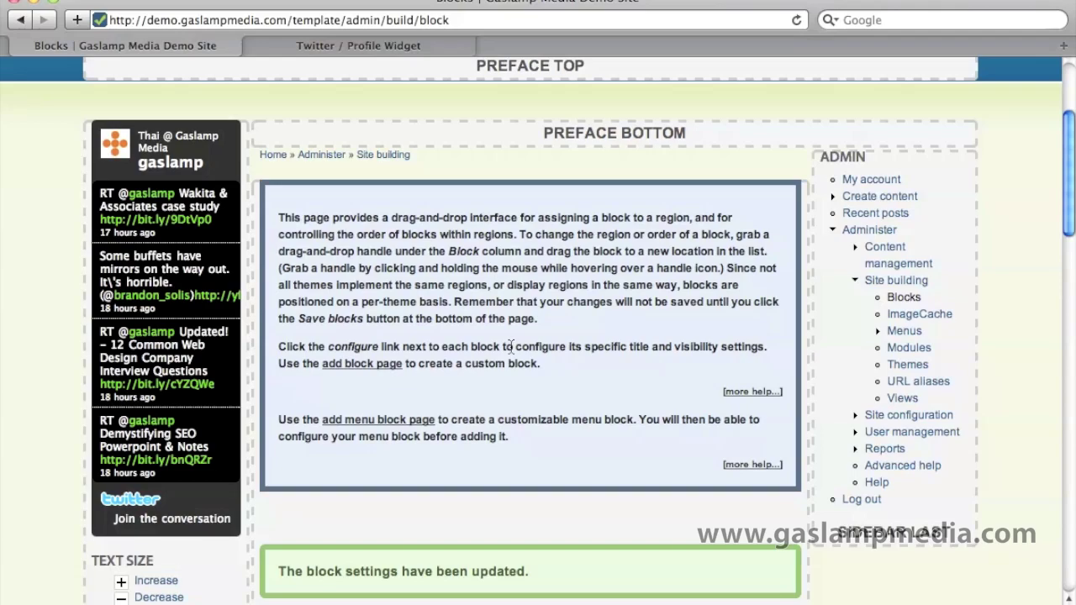
scroll(510, 346, down, 10)
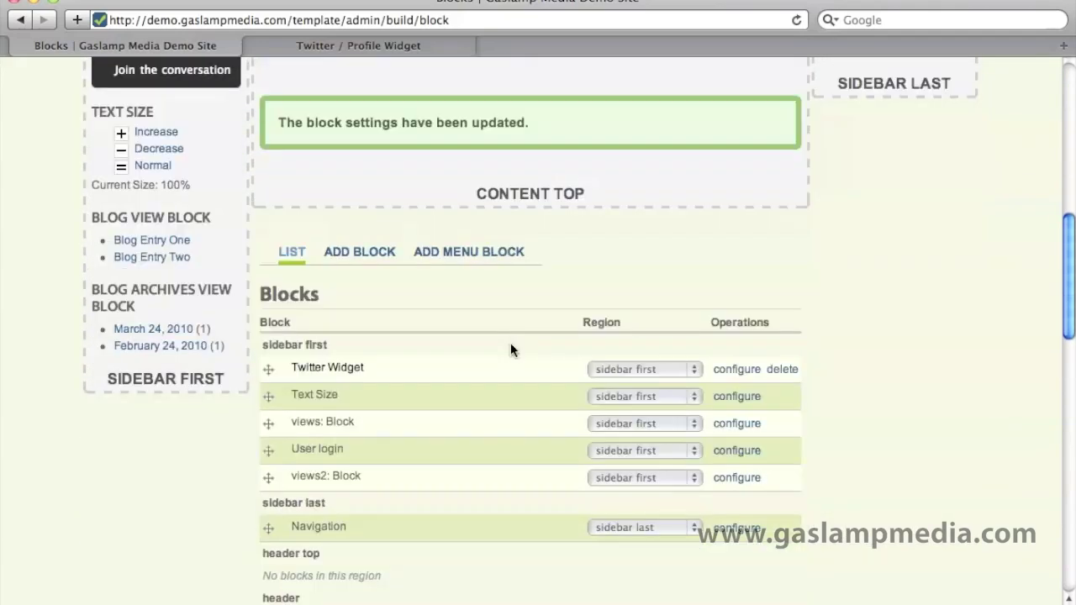
scroll(502, 341, down, 3)
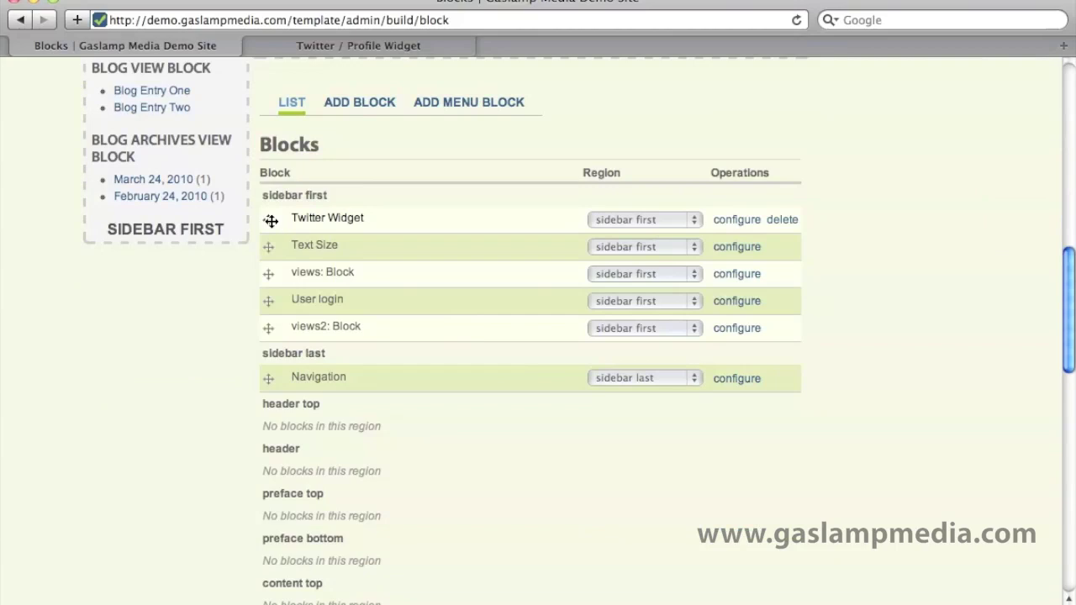
drag(270, 221, 270, 352)
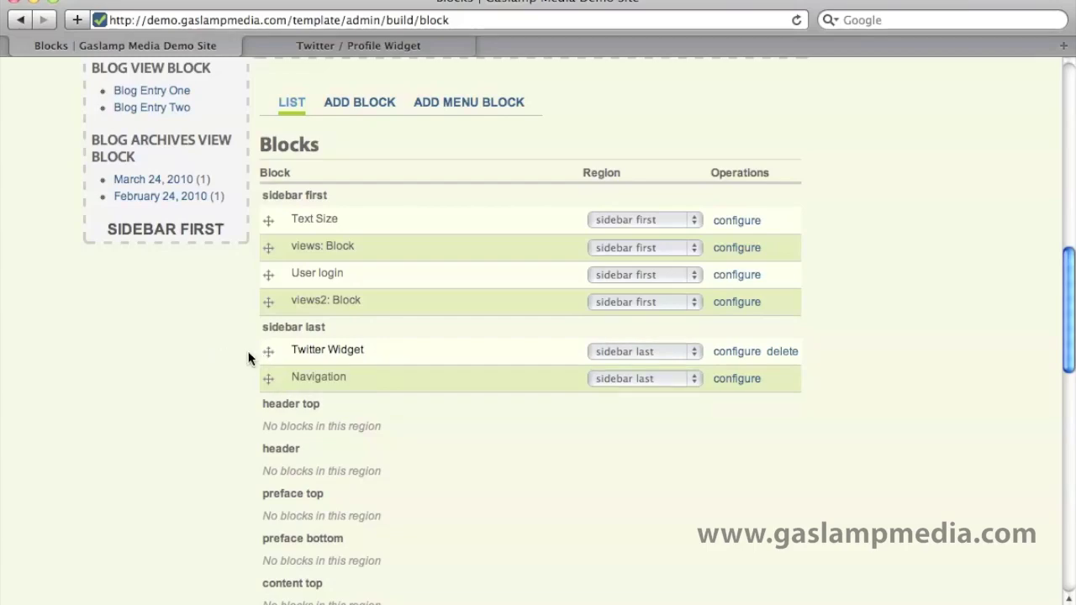
scroll(226, 370, down, 15)
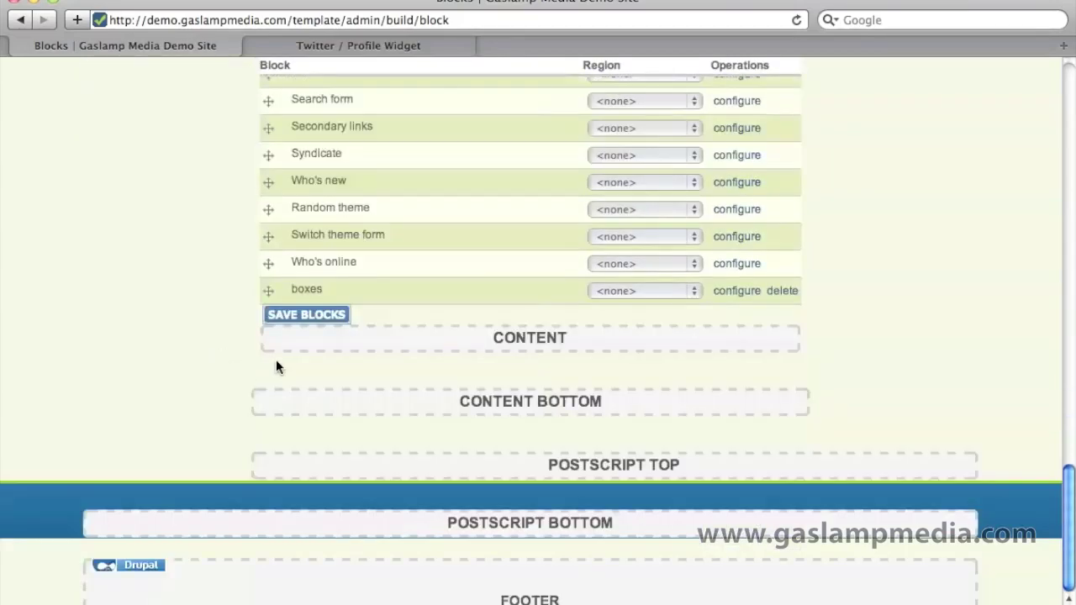
click(299, 316)
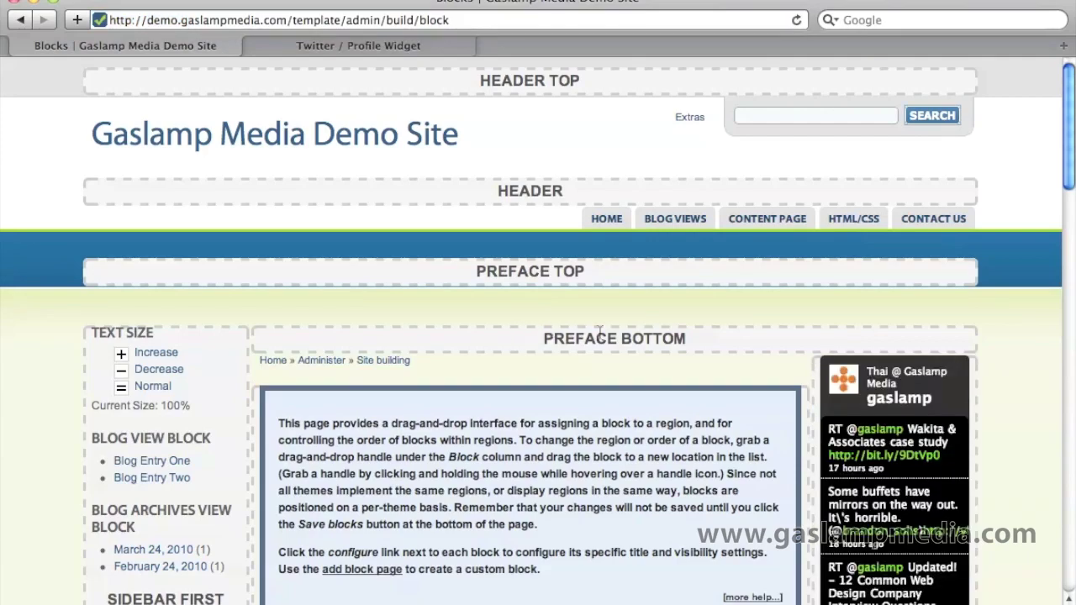
Reorder Text Size below views2: Block and the Twitter Widget above Navigation within their sidebar regions, and save the blocks.
scroll(661, 347, down, 3)
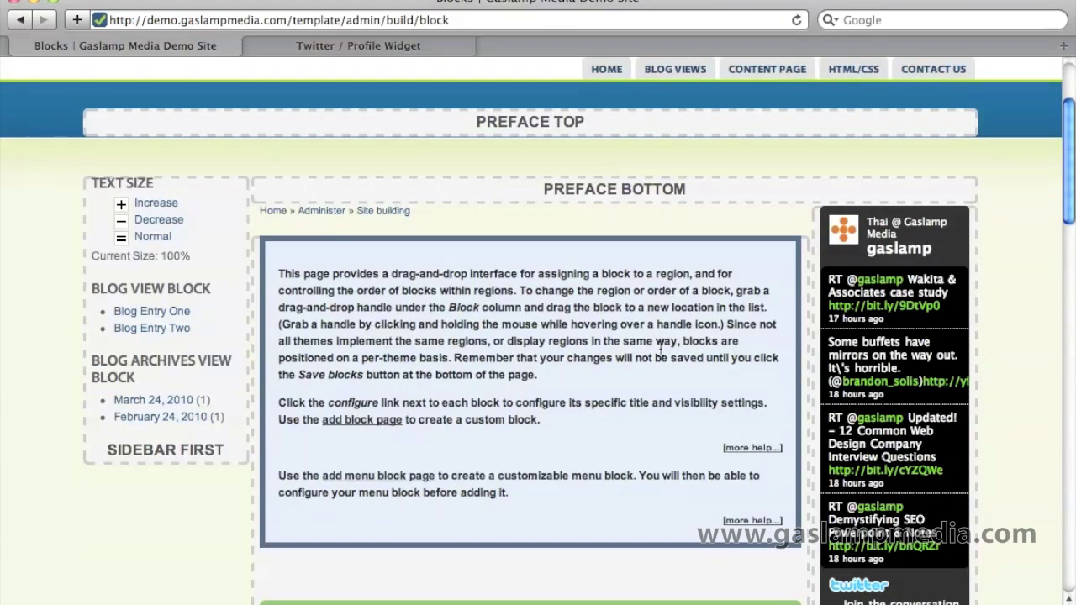
scroll(611, 343, down, 3)
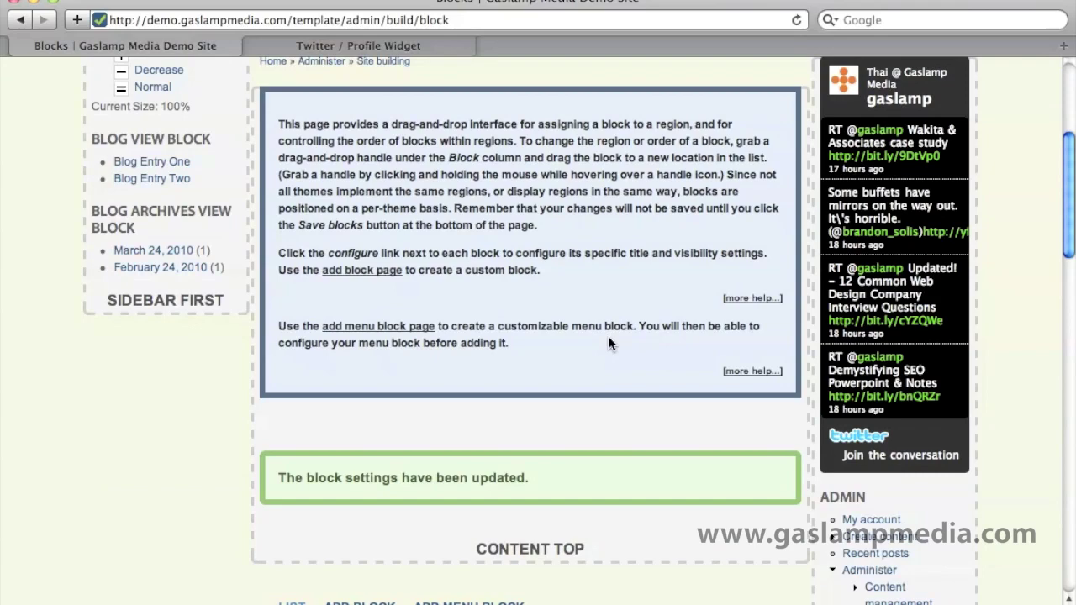
scroll(610, 343, down, 6)
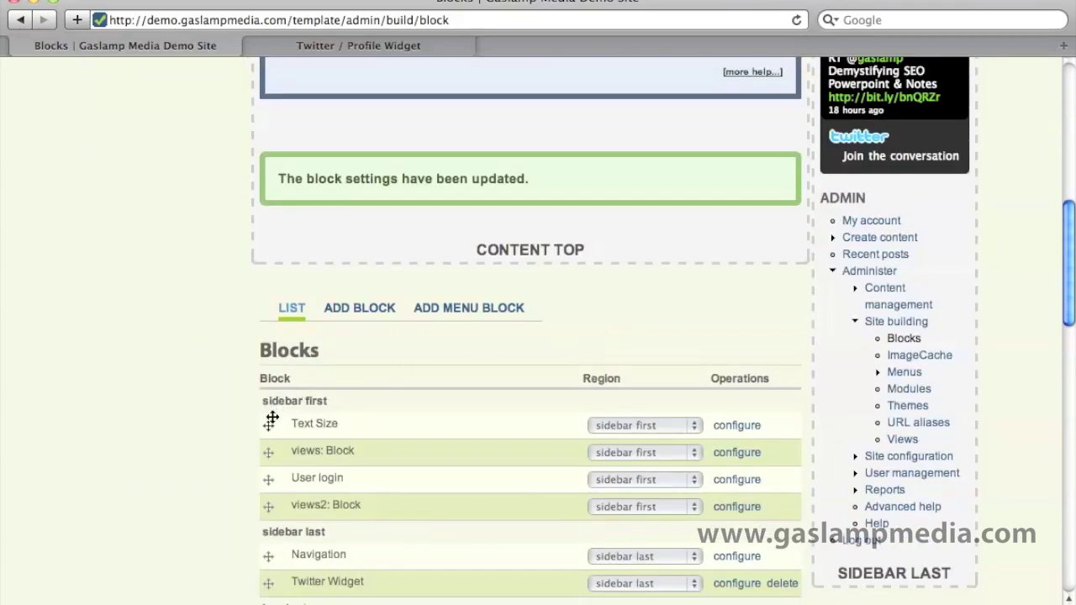
drag(269, 422, 272, 210)
scroll(230, 504, down, 6)
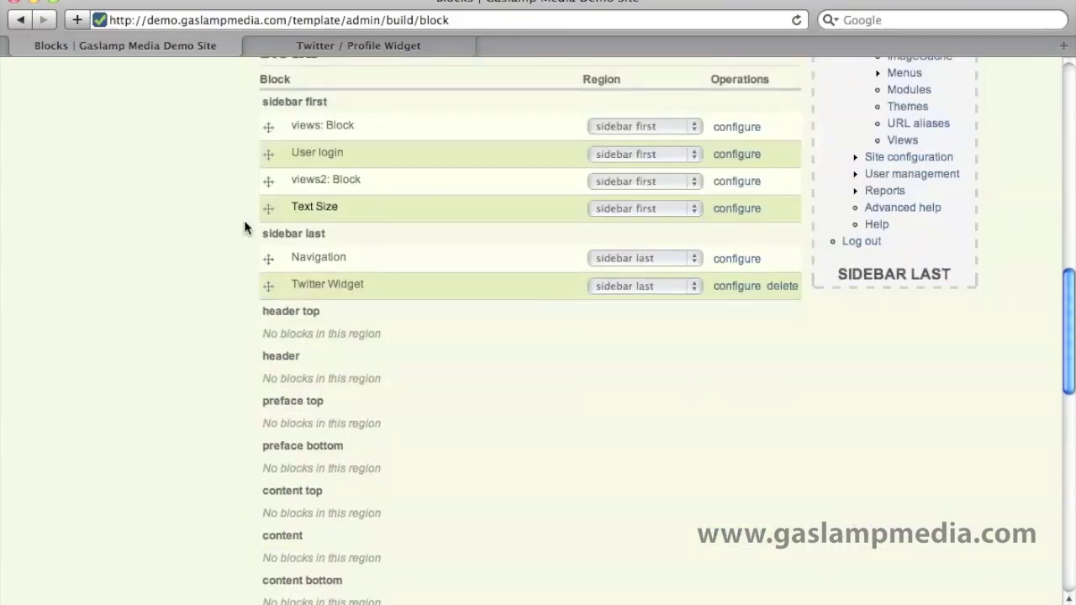
drag(270, 283, 268, 258)
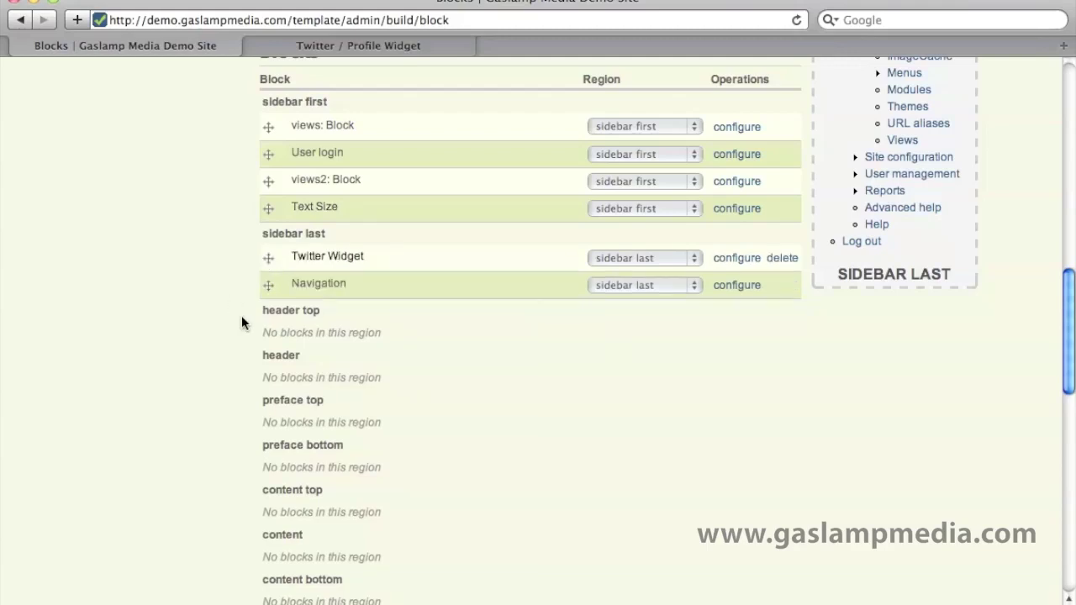
scroll(241, 322, down, 10)
click(307, 575)
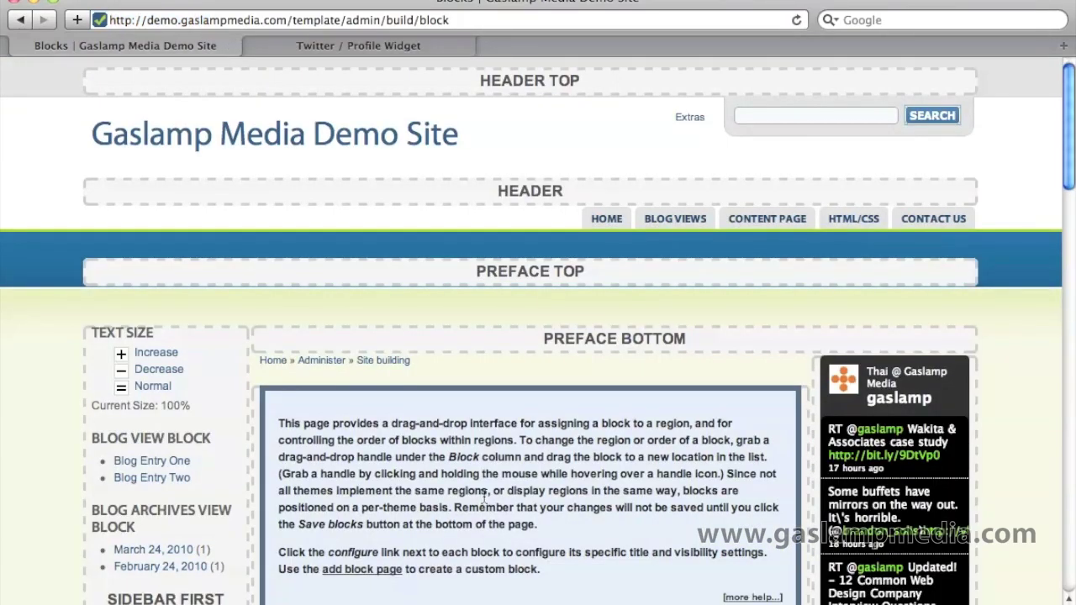
Check the Twitter widget's placement on the site's home page, Blog Views page and Content Page.
scroll(578, 394, down, 3)
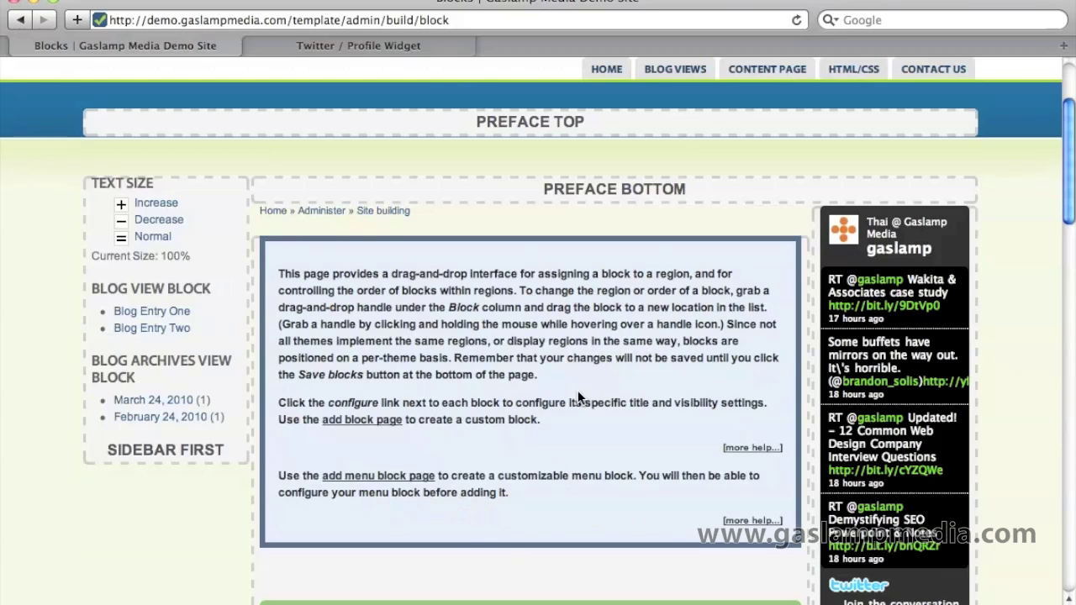
mouse_move(223, 185)
scroll(542, 315, up, 4)
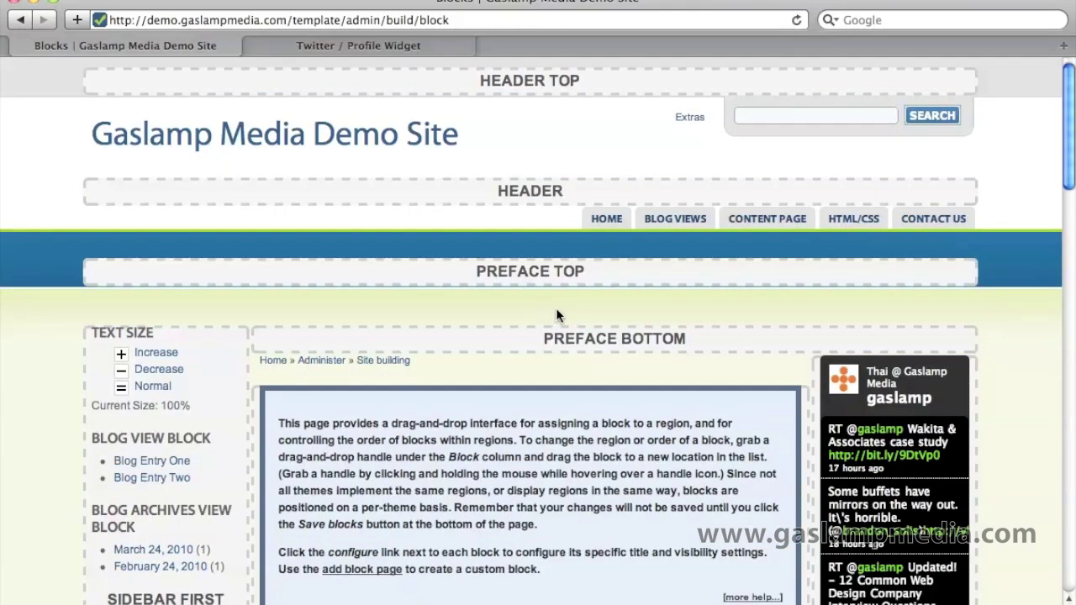
click(308, 148)
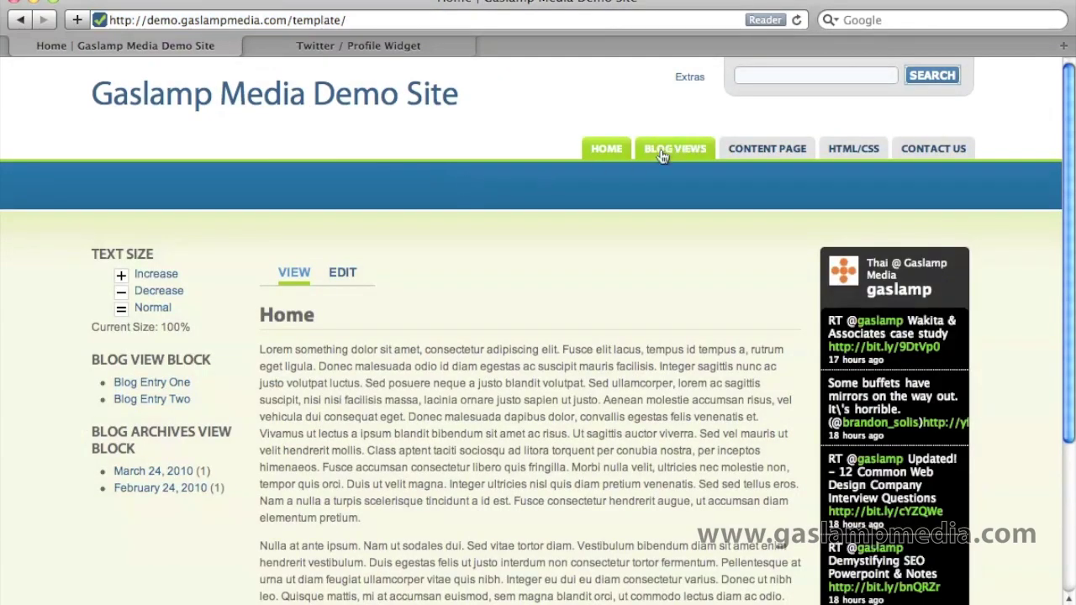
click(681, 149)
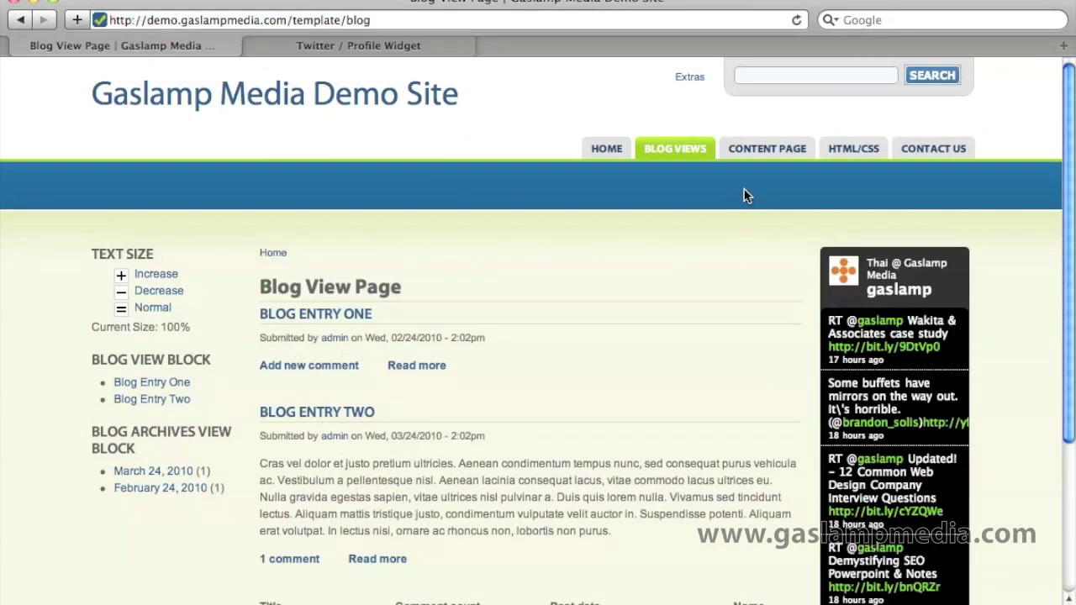
click(754, 147)
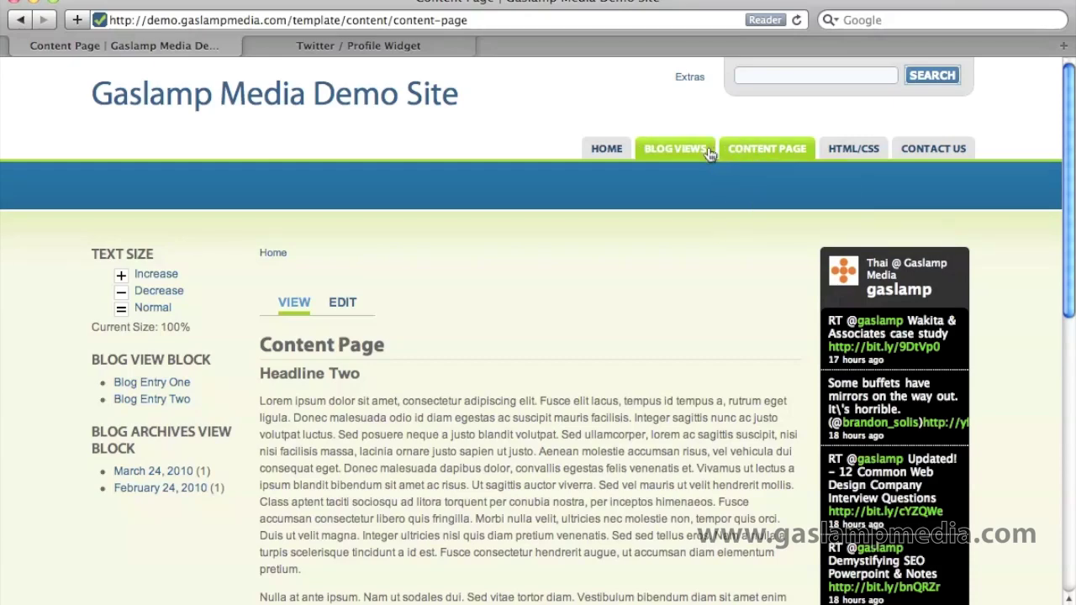
scroll(645, 302, down, 5)
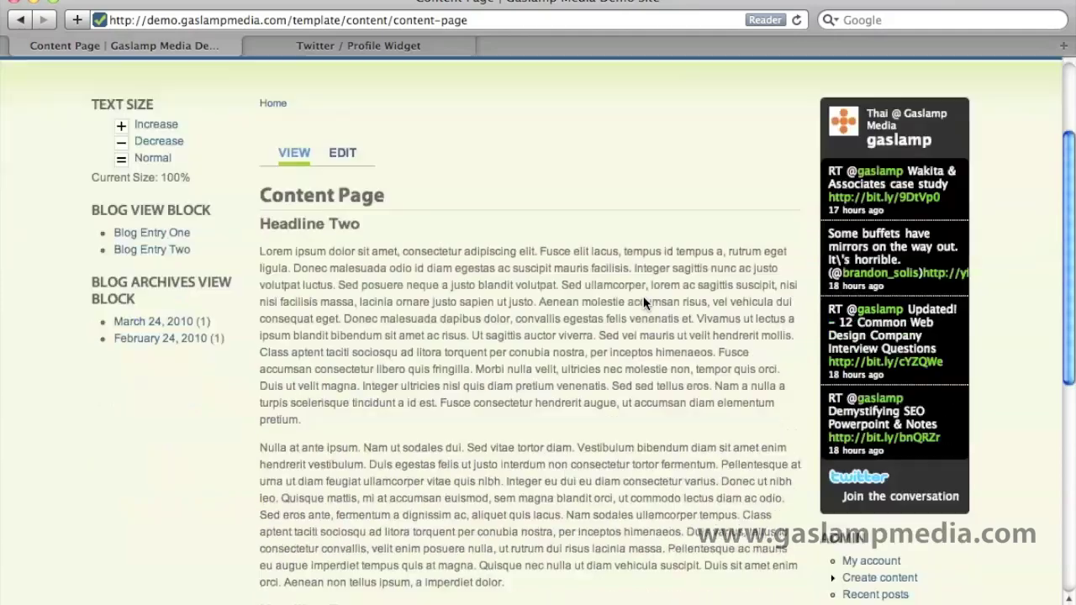
Return to the site's block administration list and open the configuration of the Twitter Widget block.
click(857, 464)
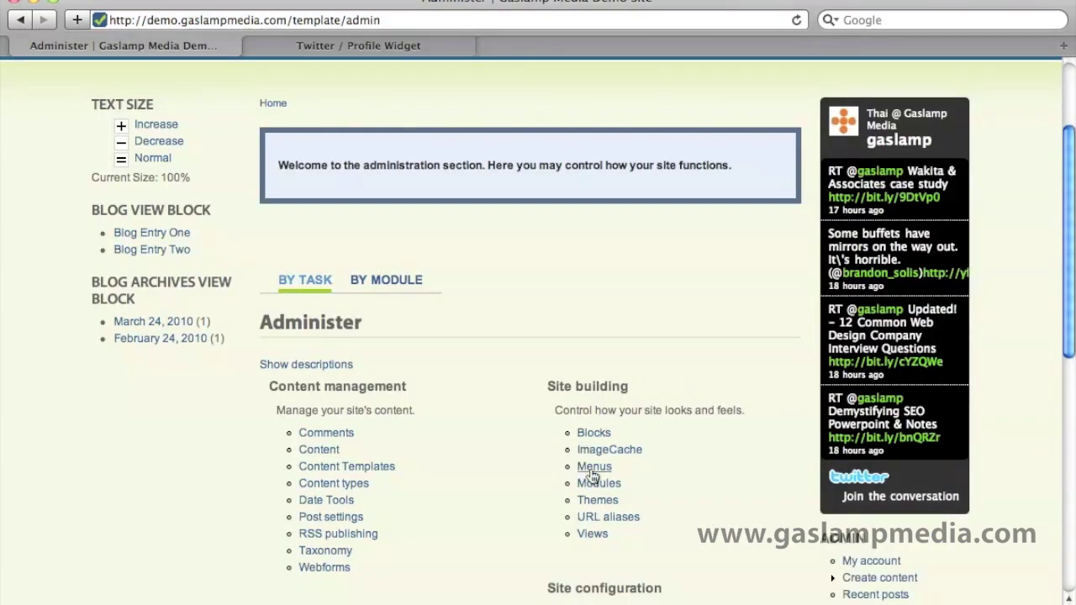
scroll(589, 475, down, 3)
click(589, 286)
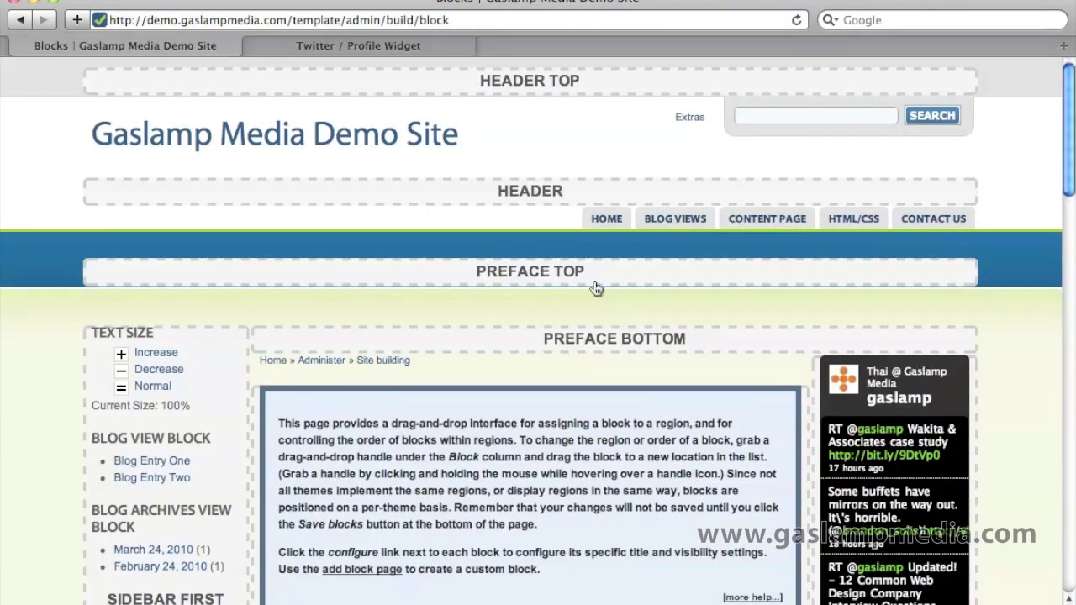
scroll(518, 309, down, 9)
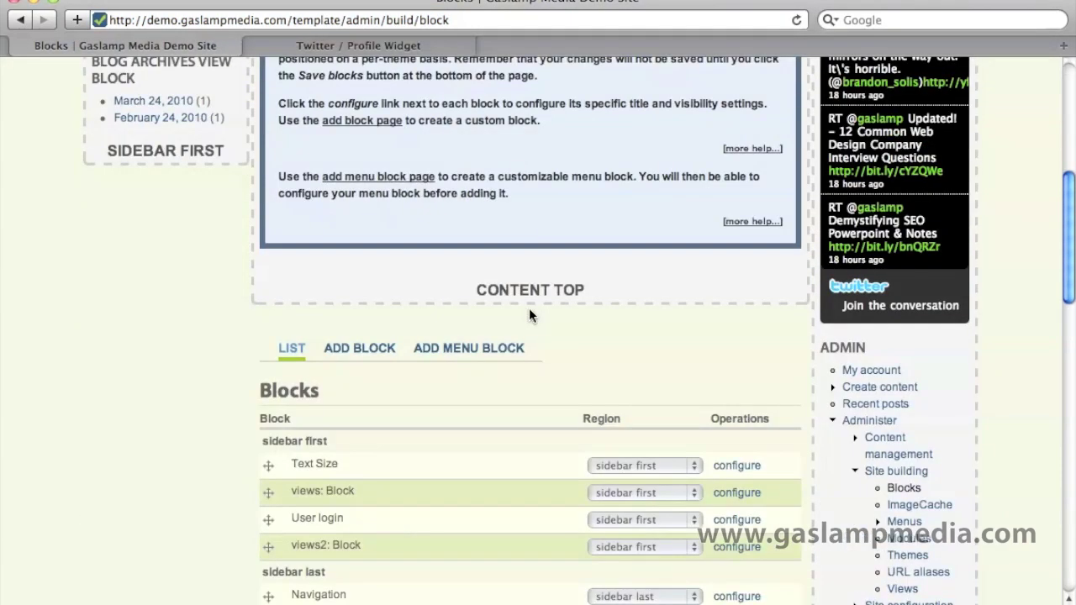
scroll(636, 409, down, 3)
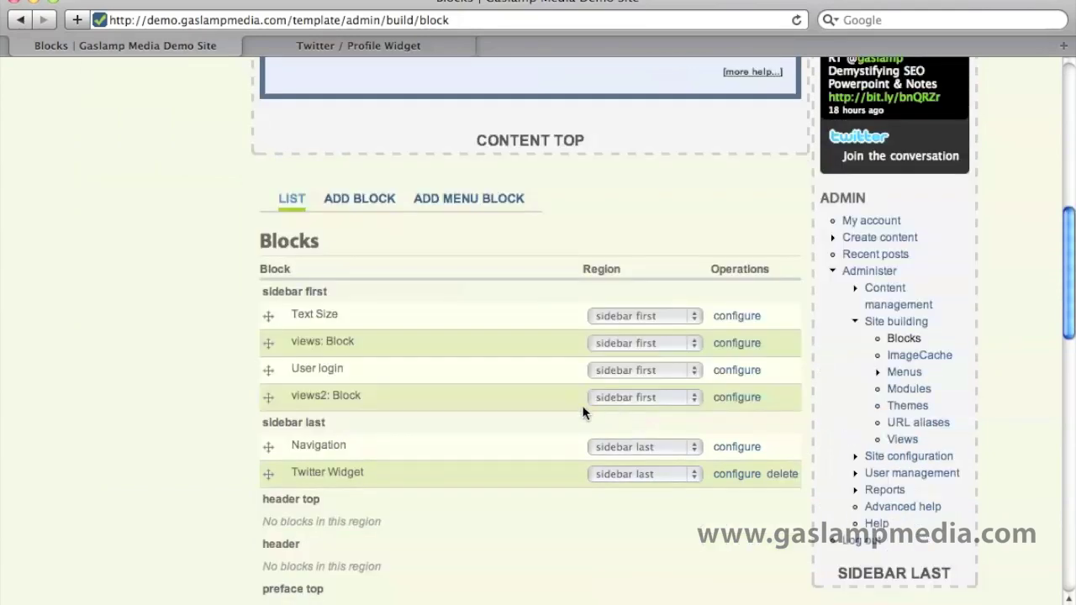
click(722, 480)
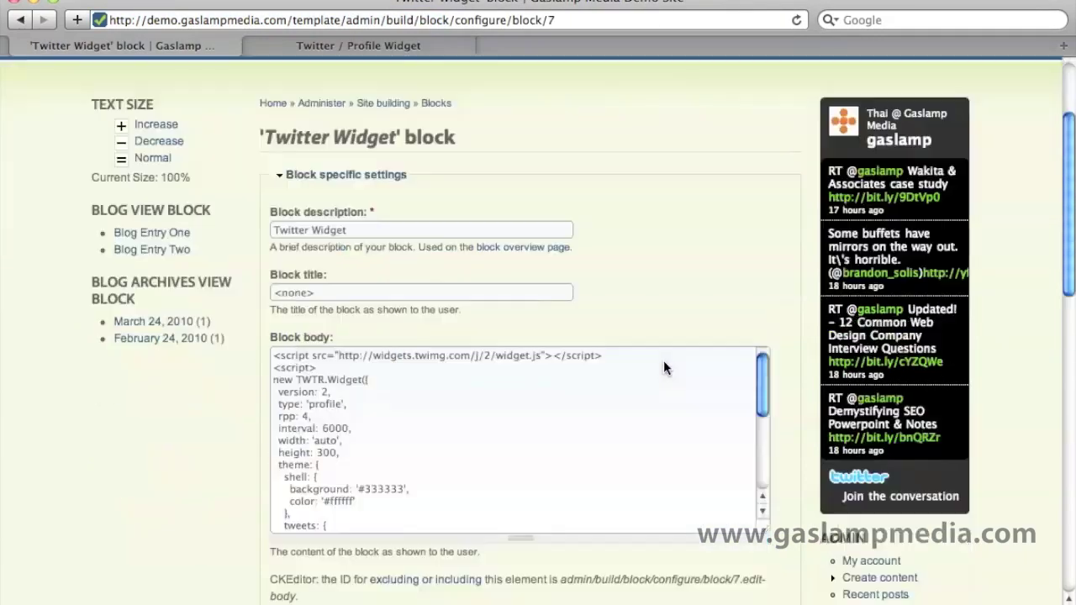
Set the block's page specific visibility to show on only the listed pages.
scroll(656, 326, down, 9)
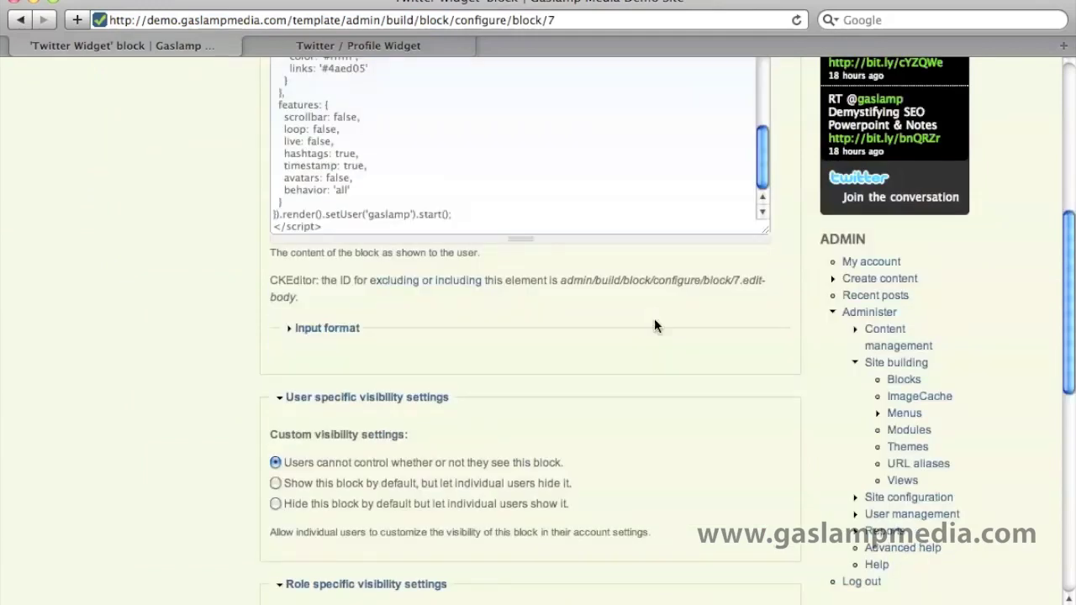
scroll(654, 326, down, 3)
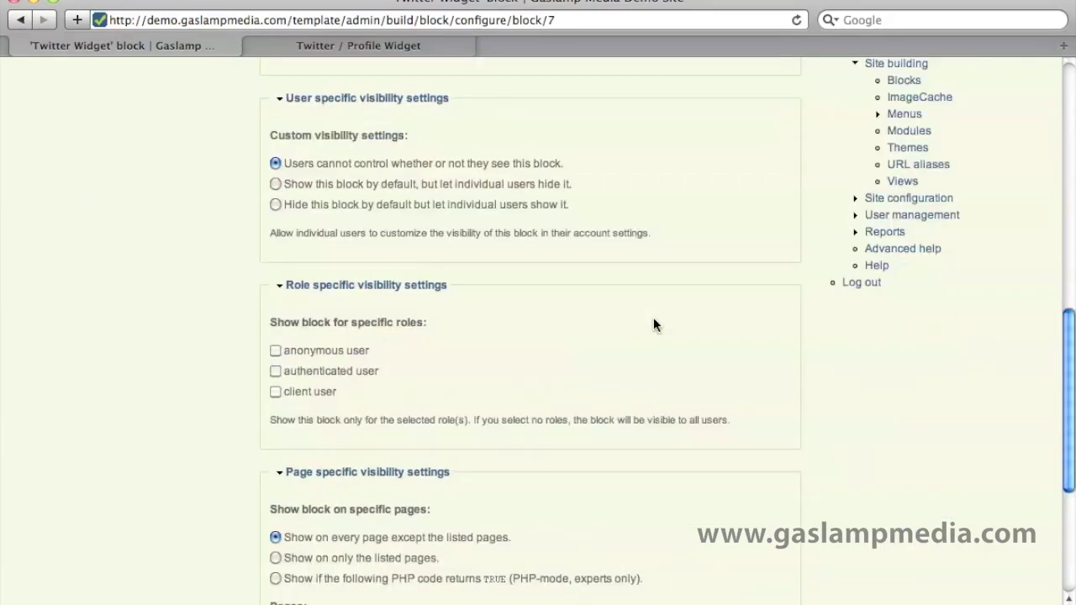
scroll(653, 326, down, 3)
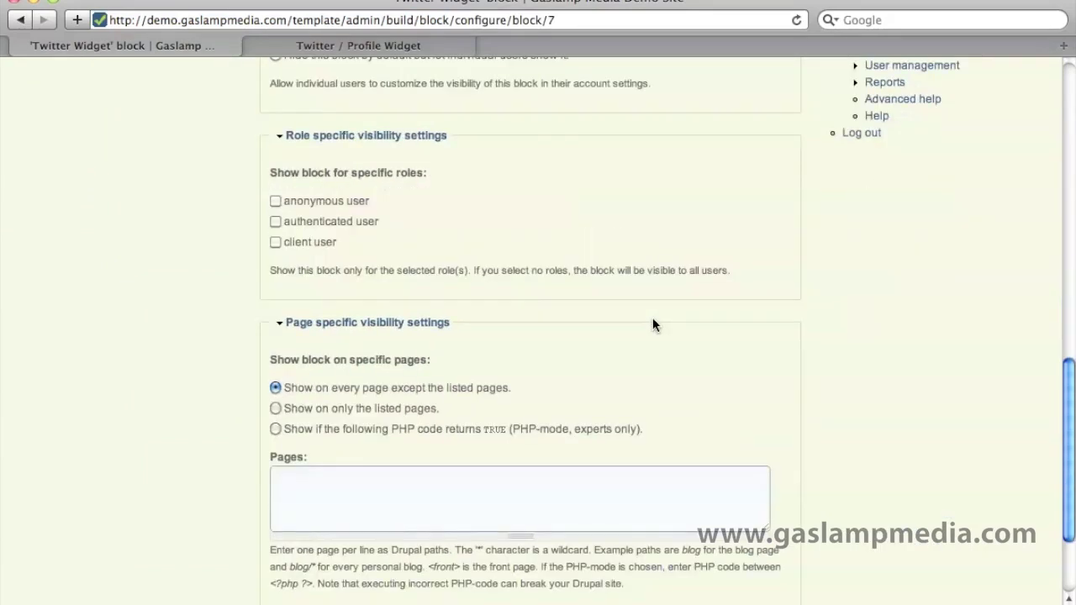
click(427, 408)
click(550, 510)
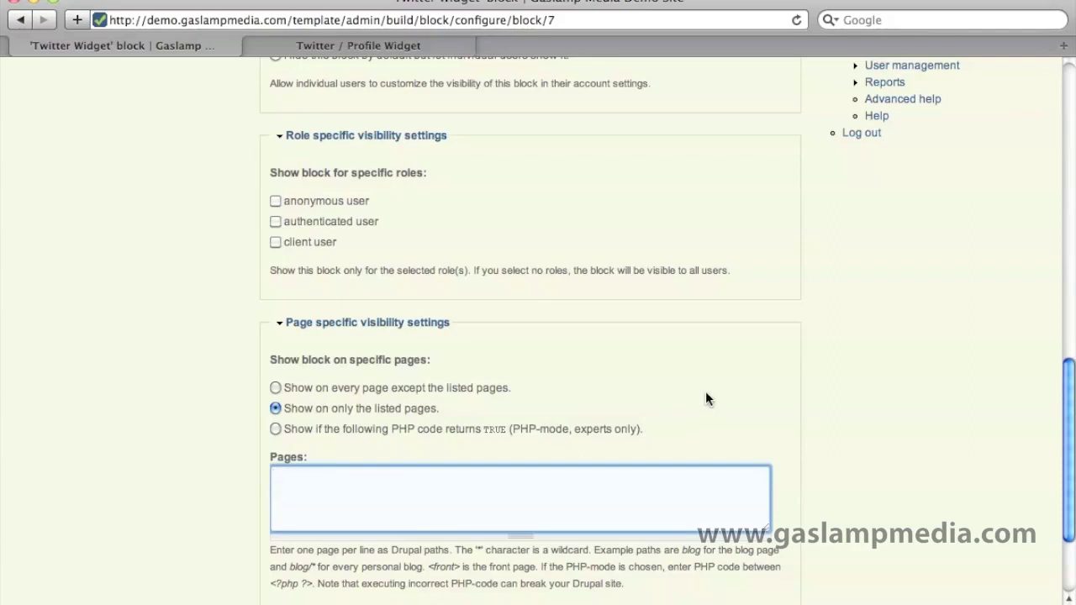
Copy the <front> path from the help text into the block's Pages list and save the block.
drag(429, 571, 461, 418)
scroll(463, 569, down, 4)
key(super+c)
click(397, 351)
key(super+v)
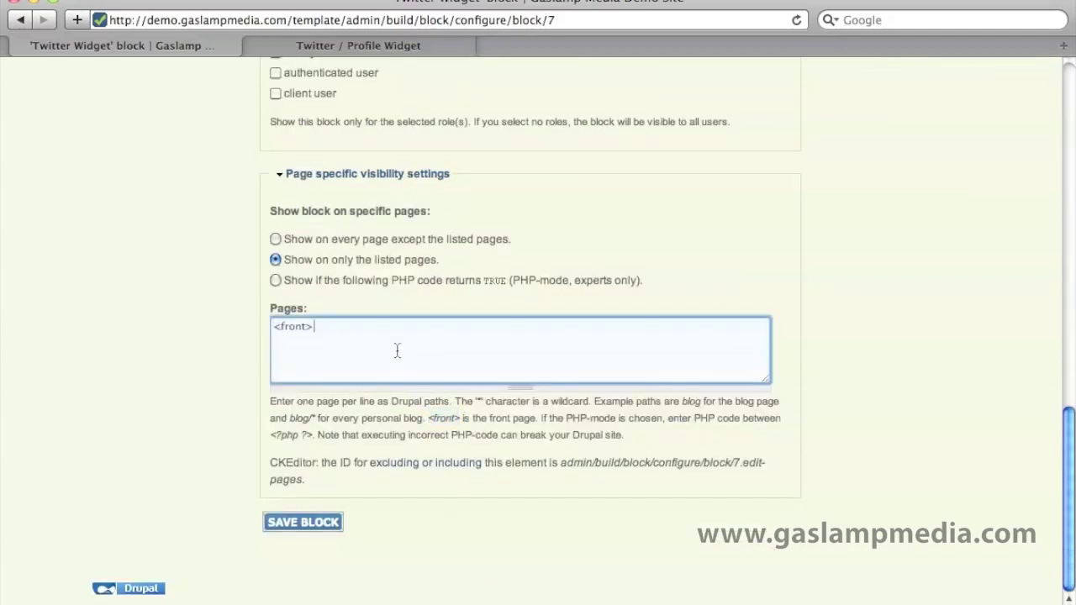
click(300, 523)
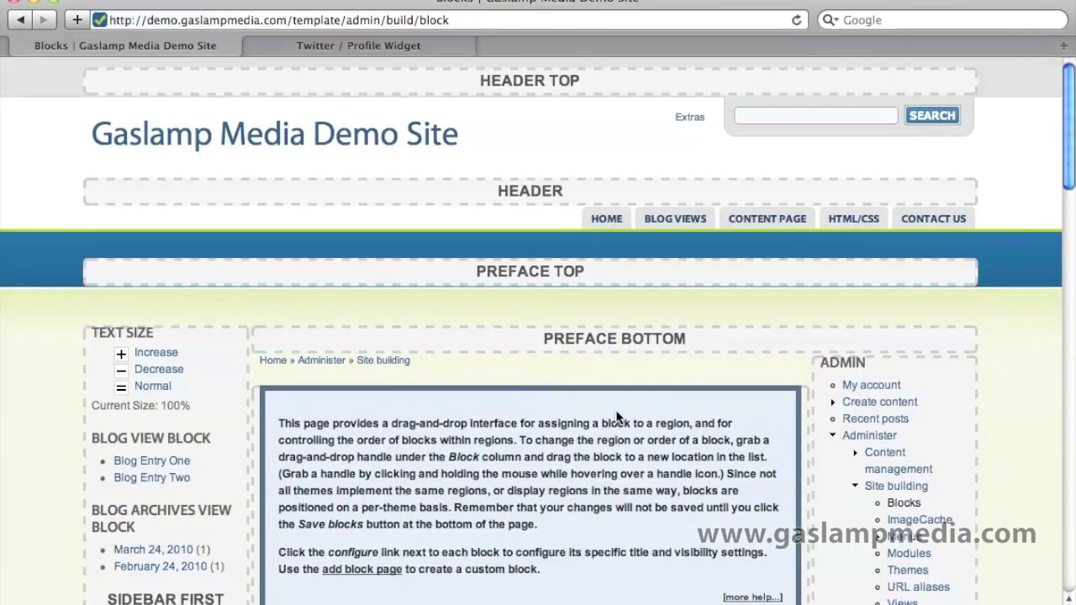
Check the Twitter widget's visibility on the site's home page, Blog Views page and HTML/CSS page.
click(346, 151)
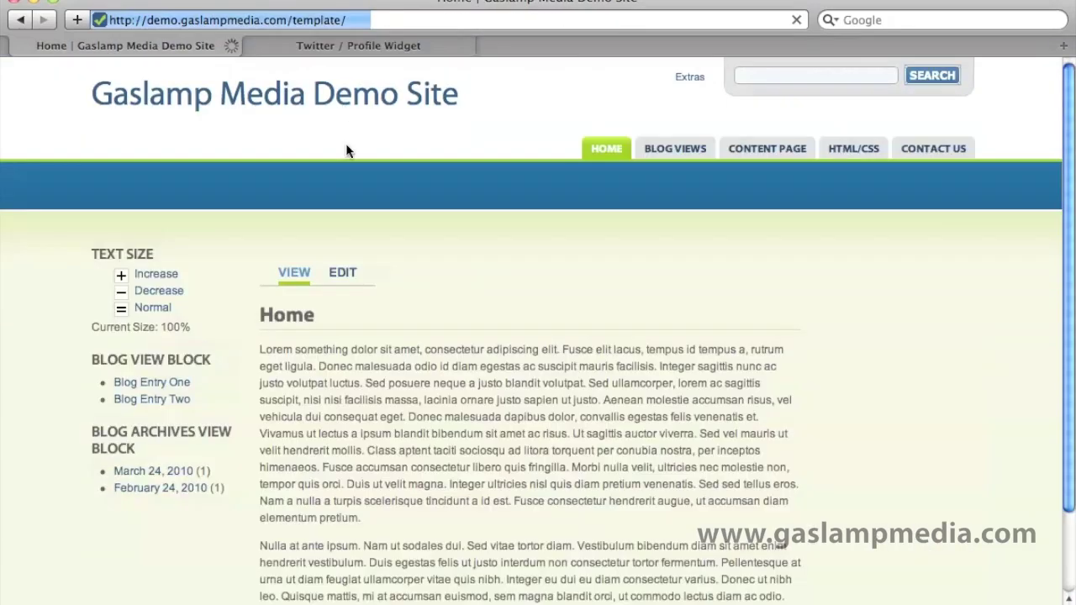
click(664, 144)
mouse_move(753, 151)
click(844, 150)
click(618, 146)
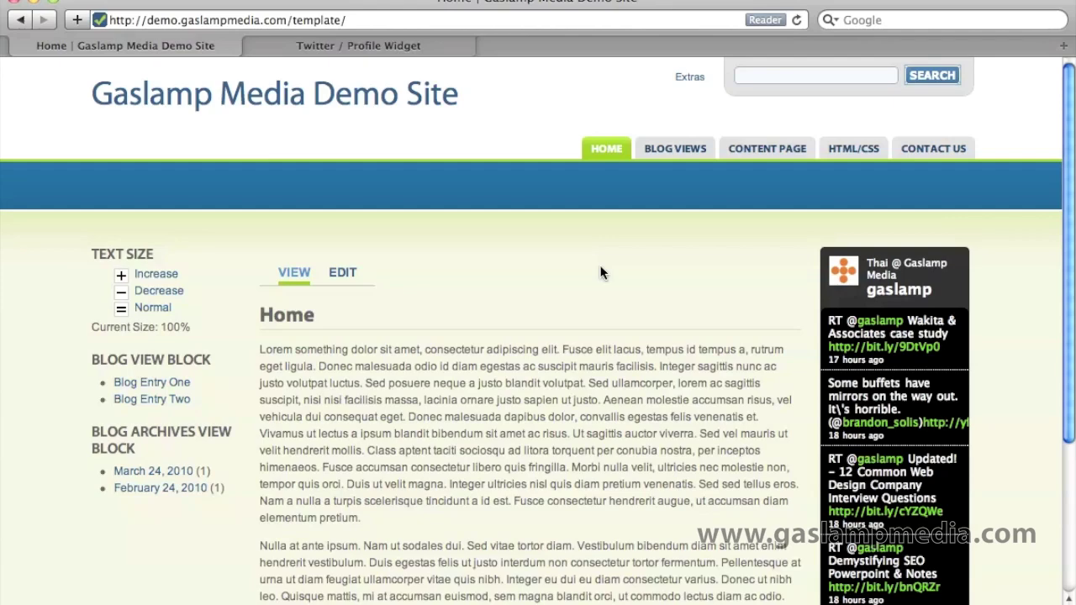
Open the Content Page and select the path after the site's base address, content/content-page, in its URL.
mouse_move(781, 160)
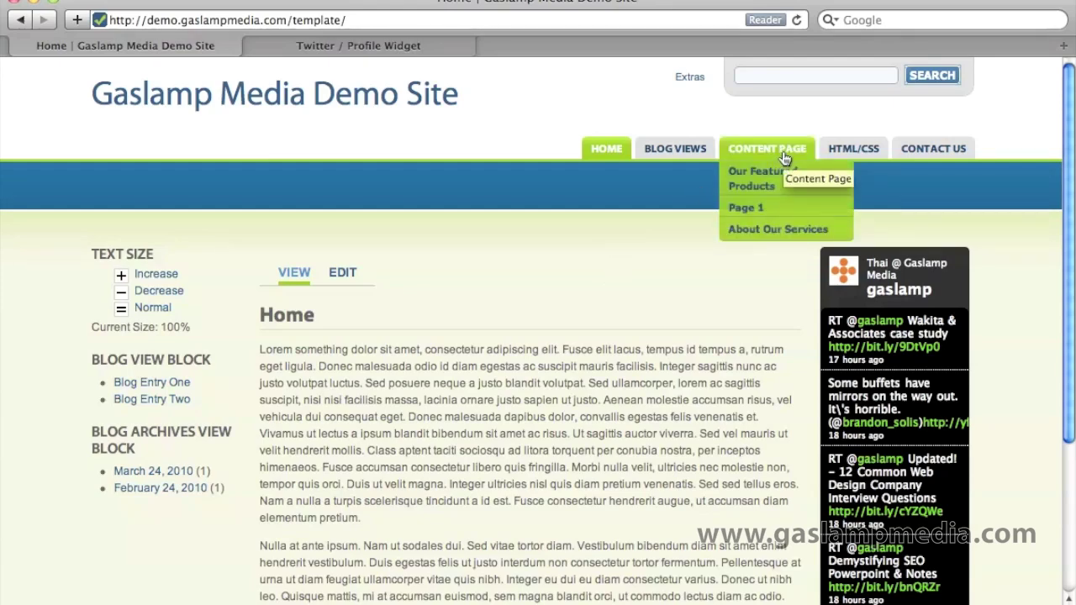
click(783, 158)
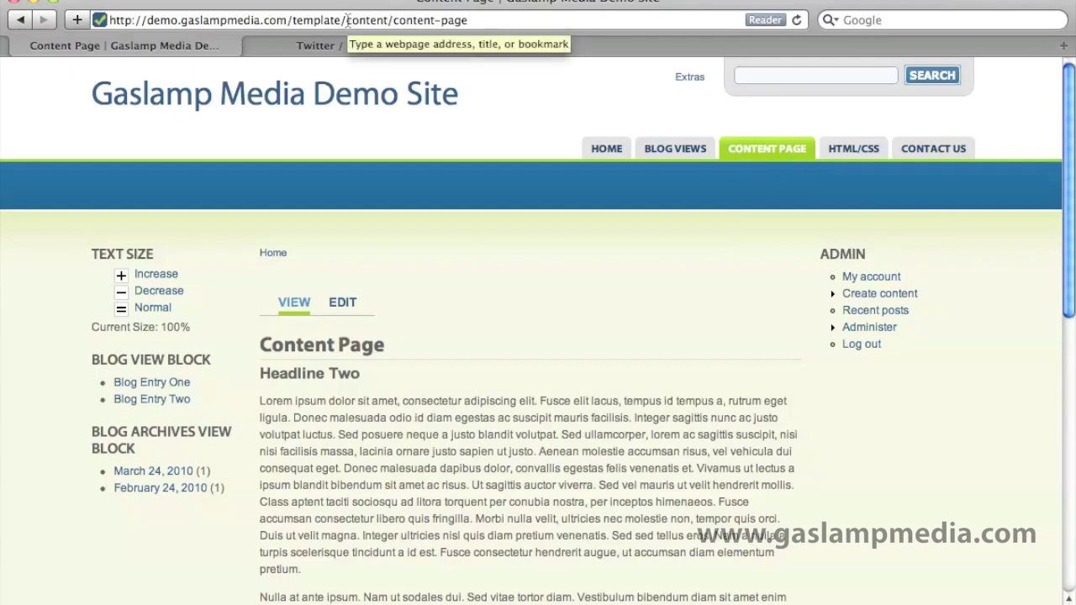
drag(345, 20, 152, 14)
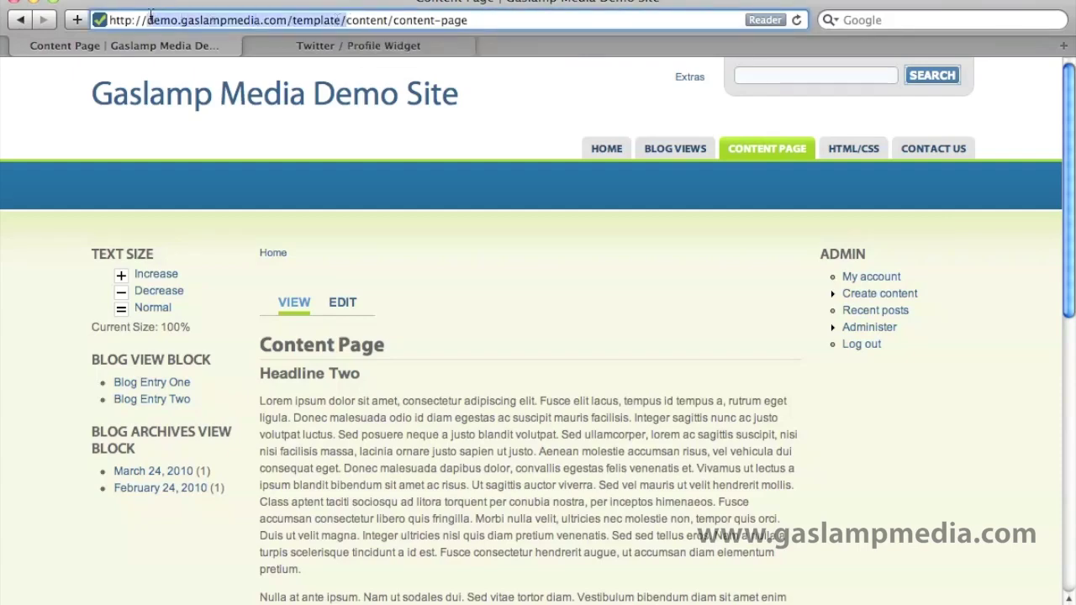
drag(348, 26, 486, 31)
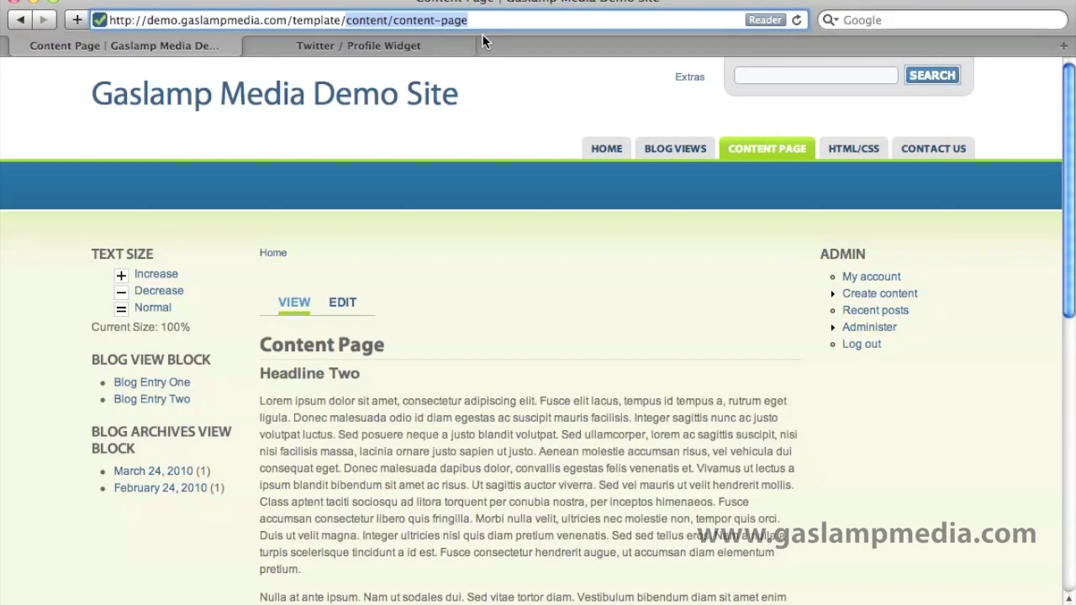
click(347, 20)
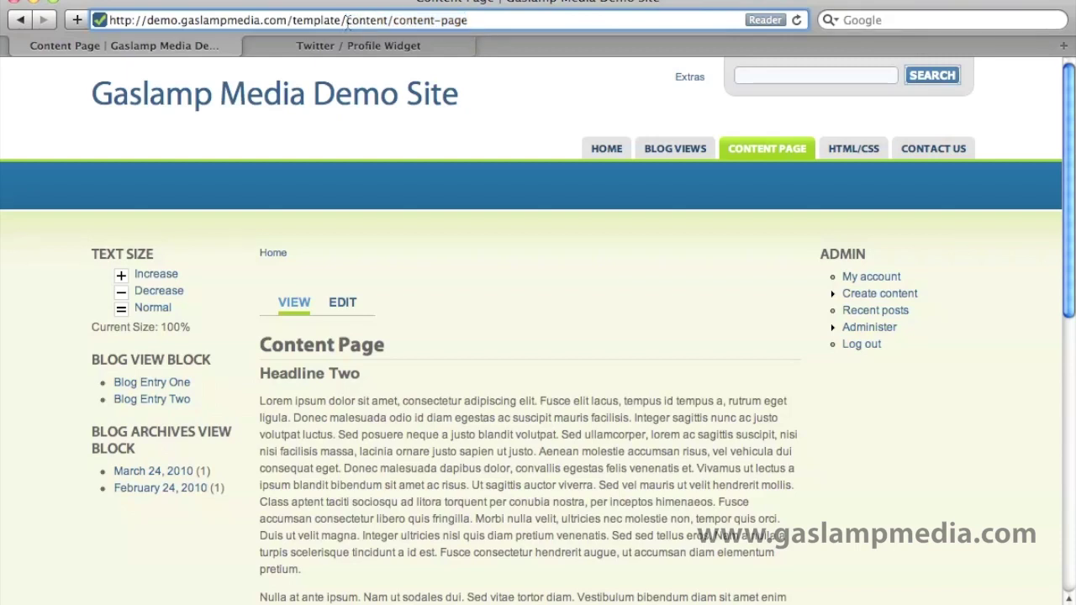
drag(347, 20, 490, 28)
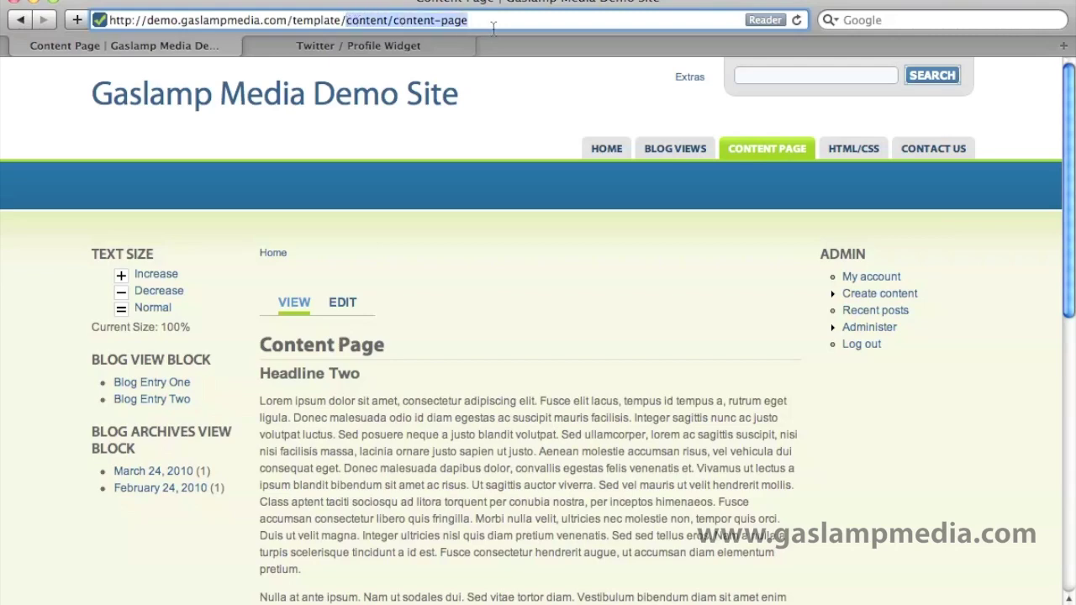
Go to the site's block administration list and open the configuration of the Twitter Widget block.
click(866, 329)
scroll(721, 404, down, 5)
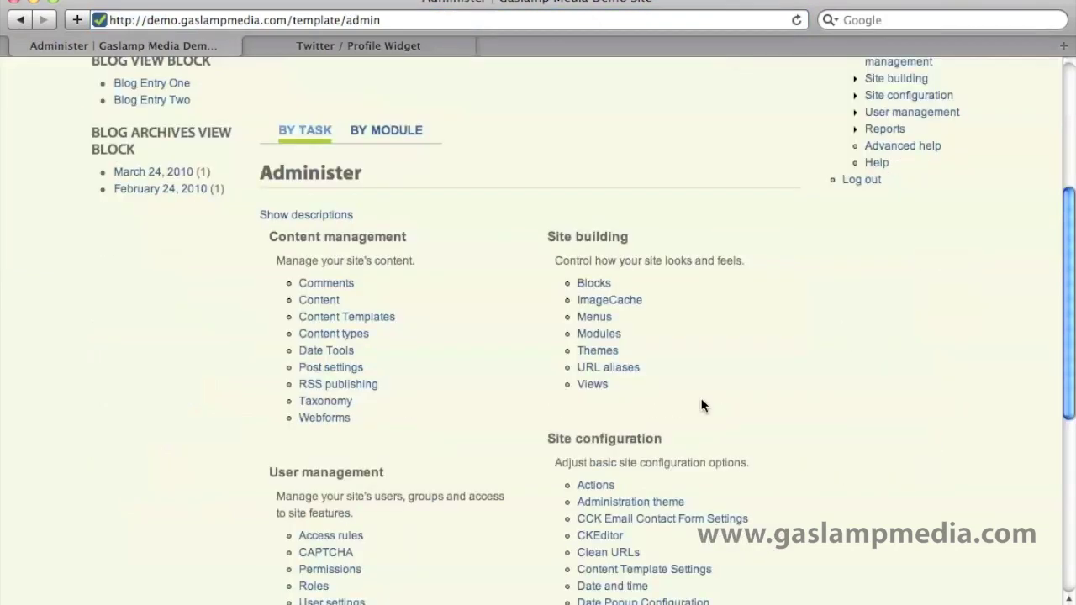
click(593, 284)
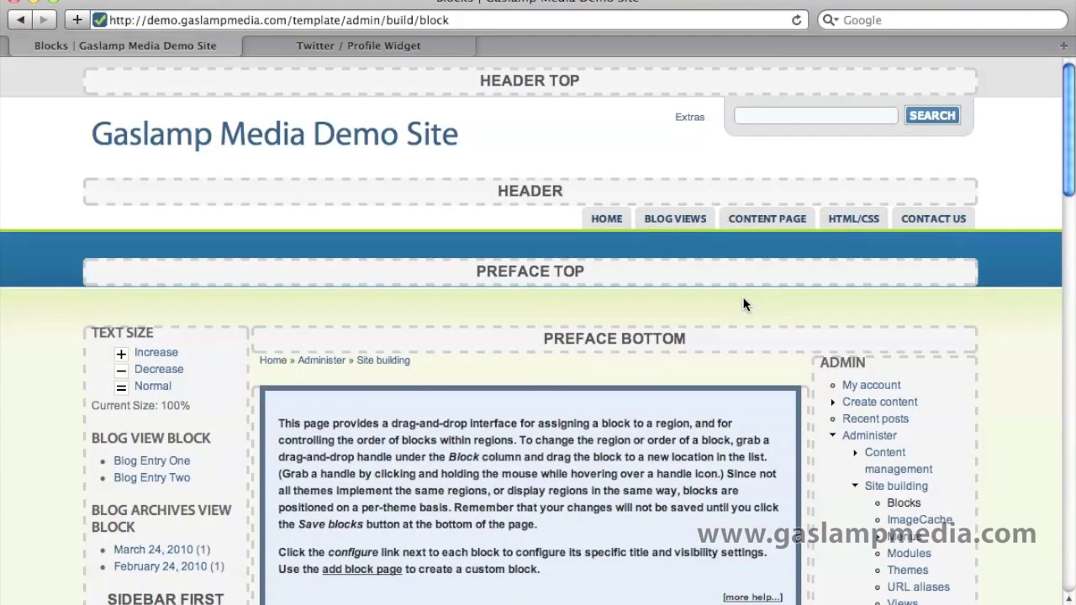
scroll(743, 305, down, 9)
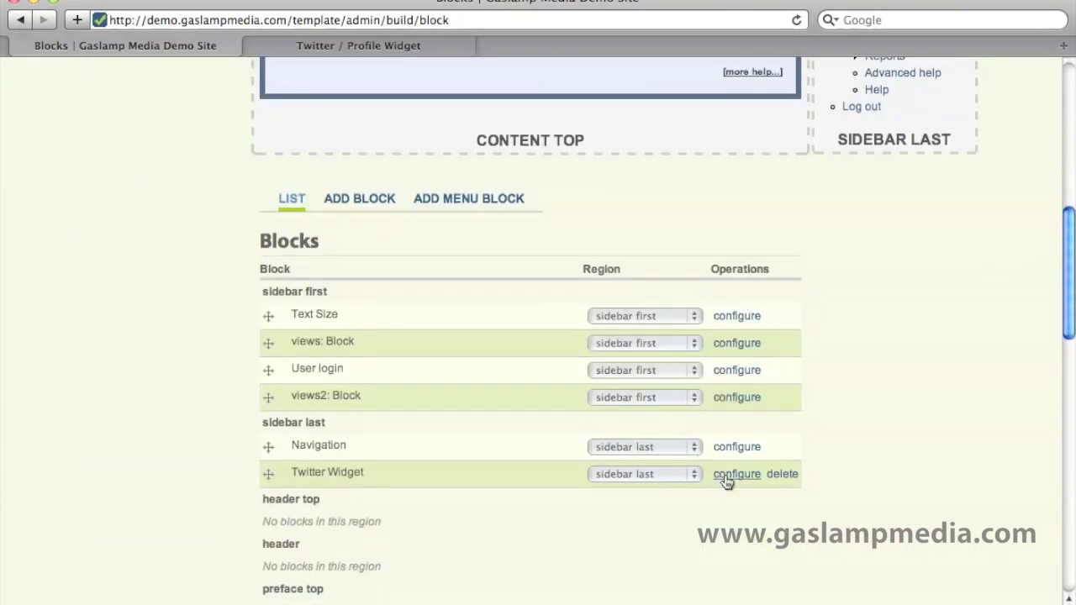
click(742, 475)
Add content/content-page on a new line below <front> in the block's Pages list and save the block.
scroll(759, 366, down, 10)
scroll(775, 370, down, 8)
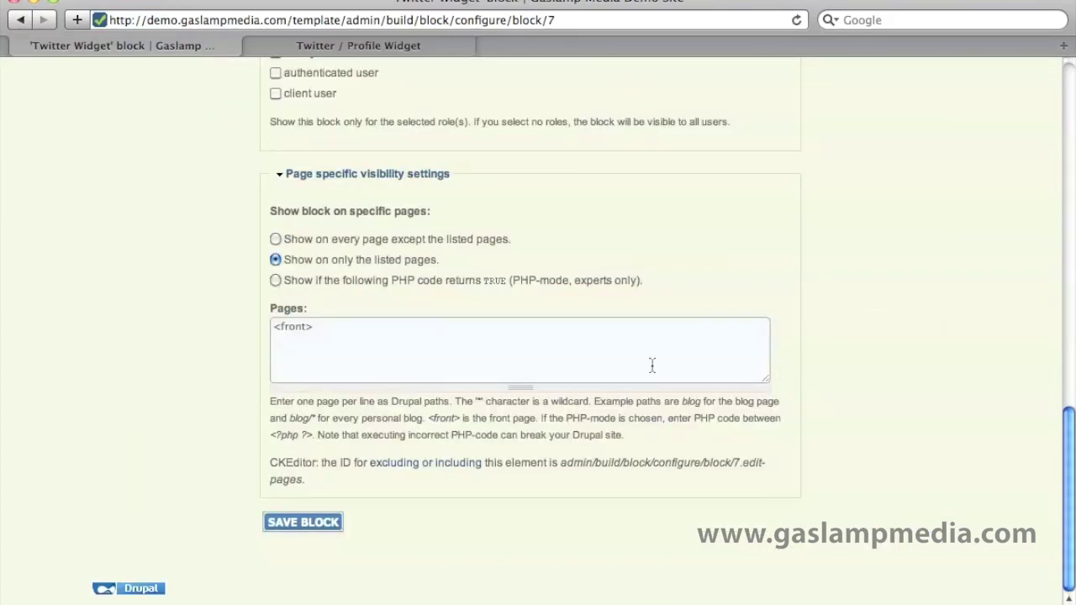
click(635, 355)
key(Return)
text(content/content-page)
click(309, 527)
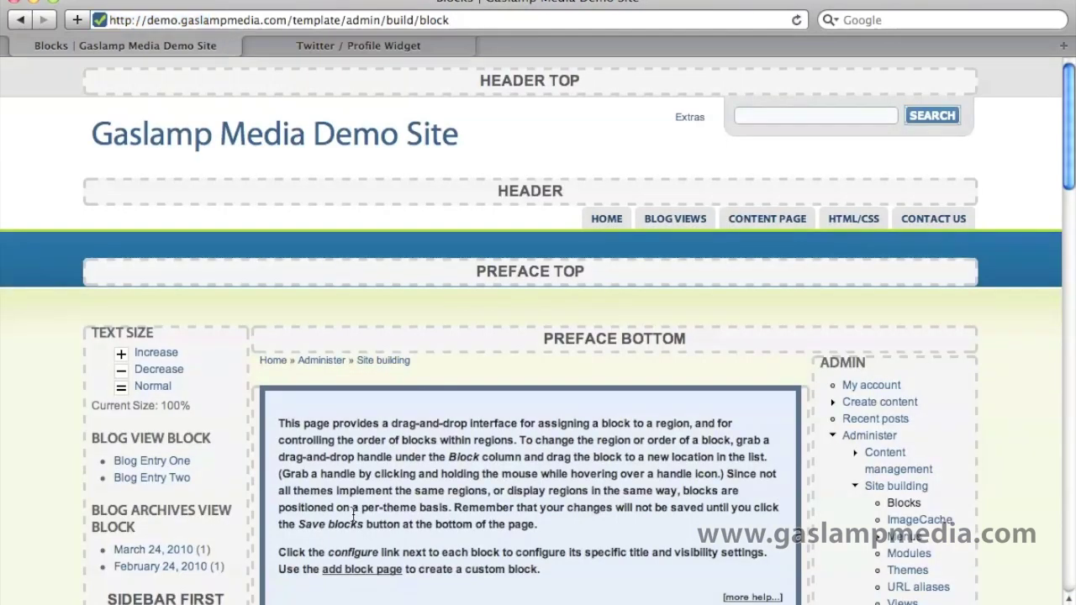
Check the Twitter widget's visibility on the home page, Content Page and Blog Views page.
click(274, 145)
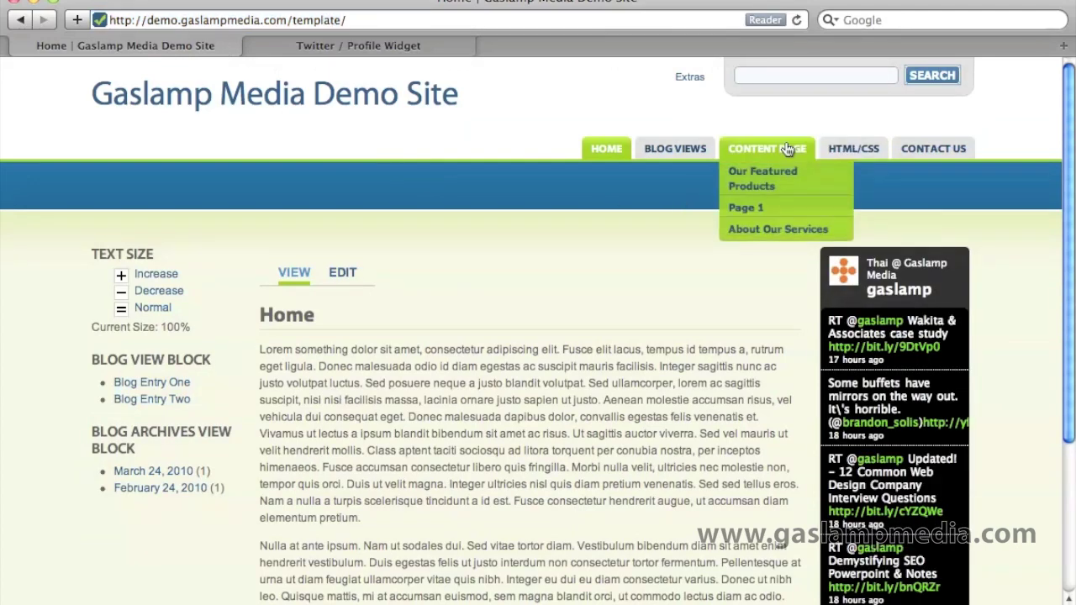
click(790, 148)
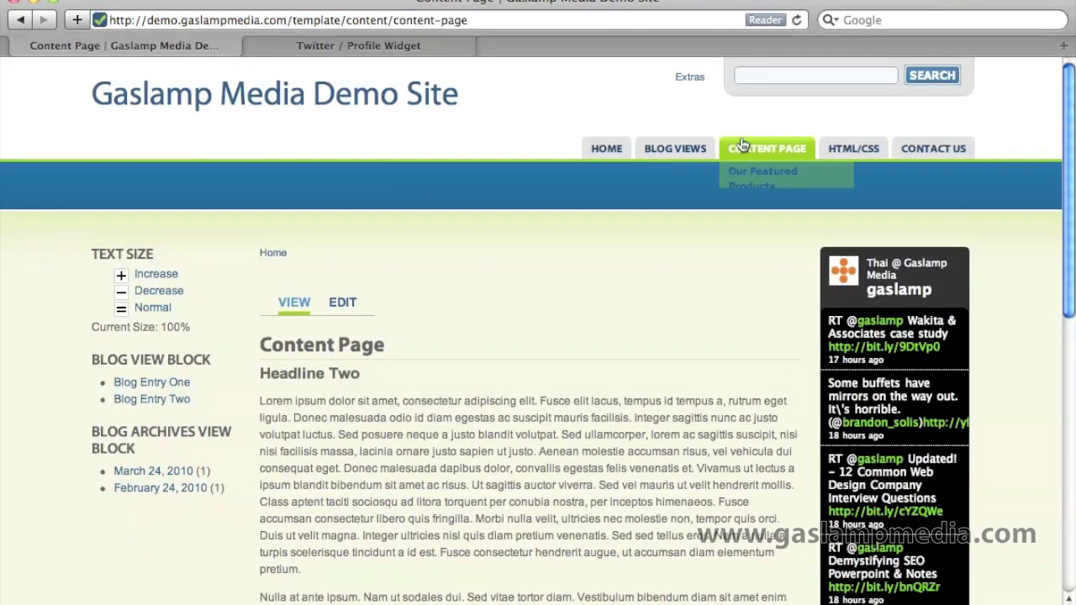
click(696, 150)
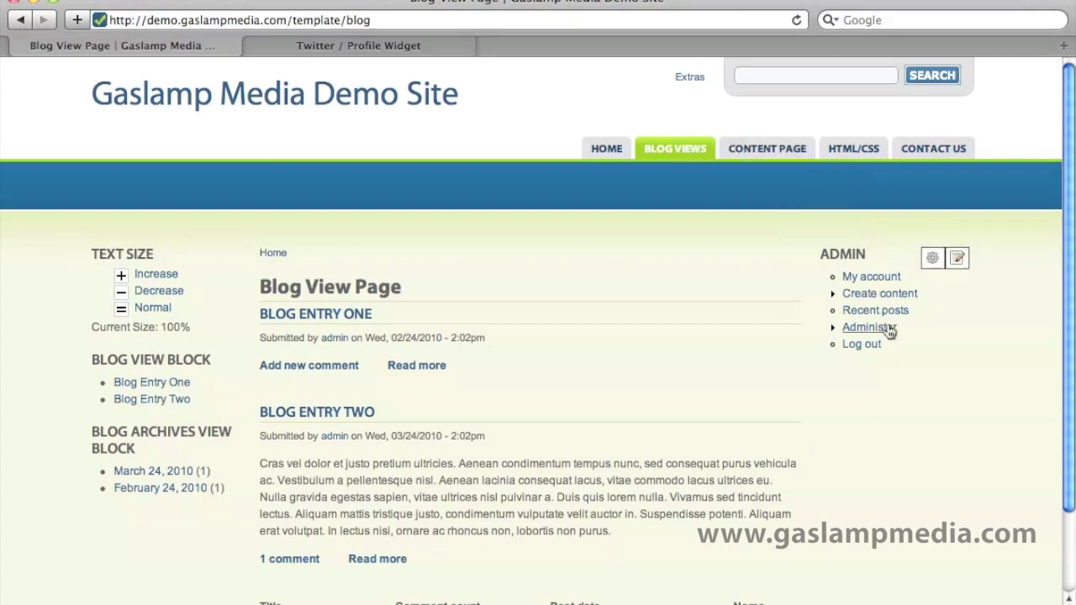
click(602, 150)
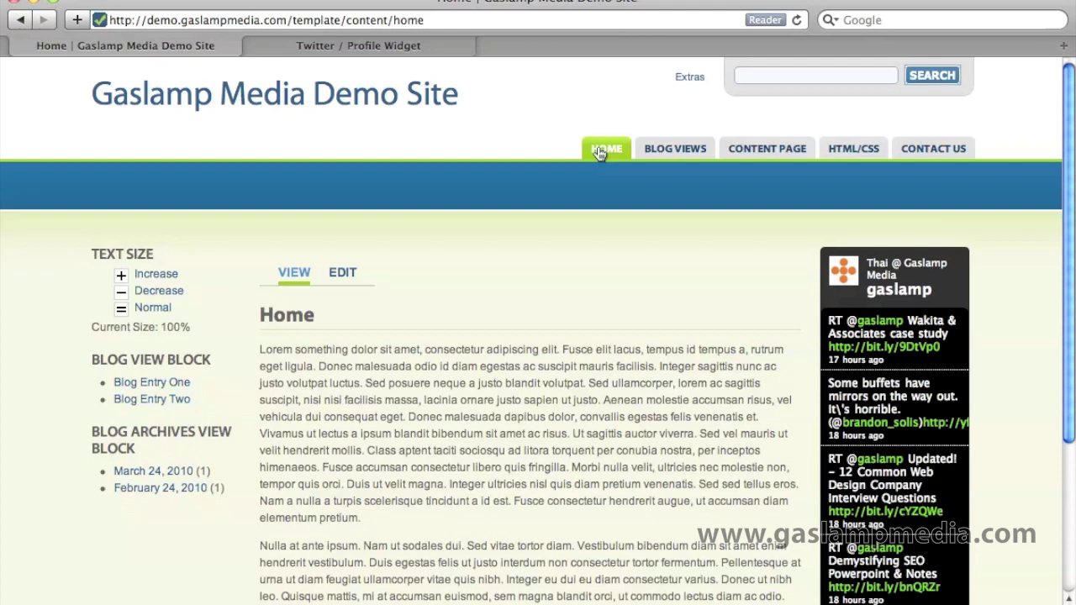
scroll(600, 302, down, 3)
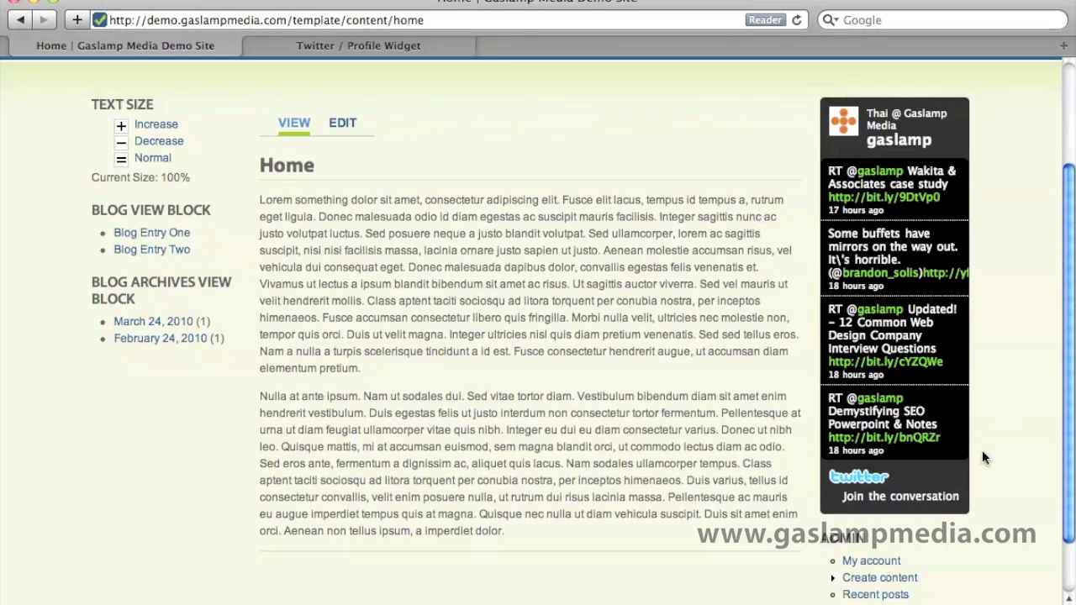
scroll(982, 449, up, 3)
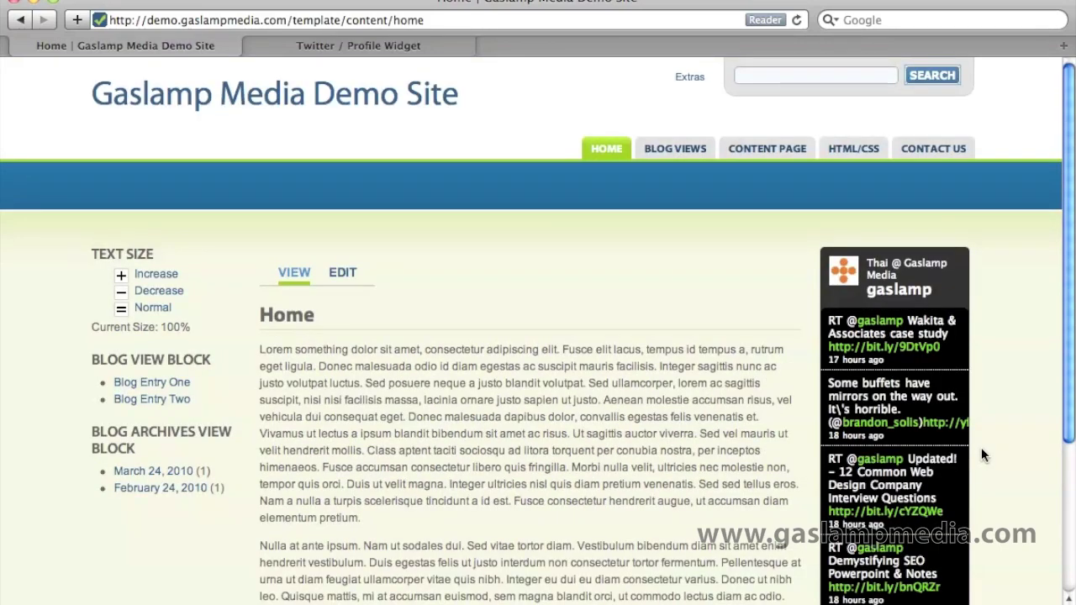
Return from the home page to the block administration list and reopen the Twitter Widget block's configuration.
scroll(982, 447, down, 5)
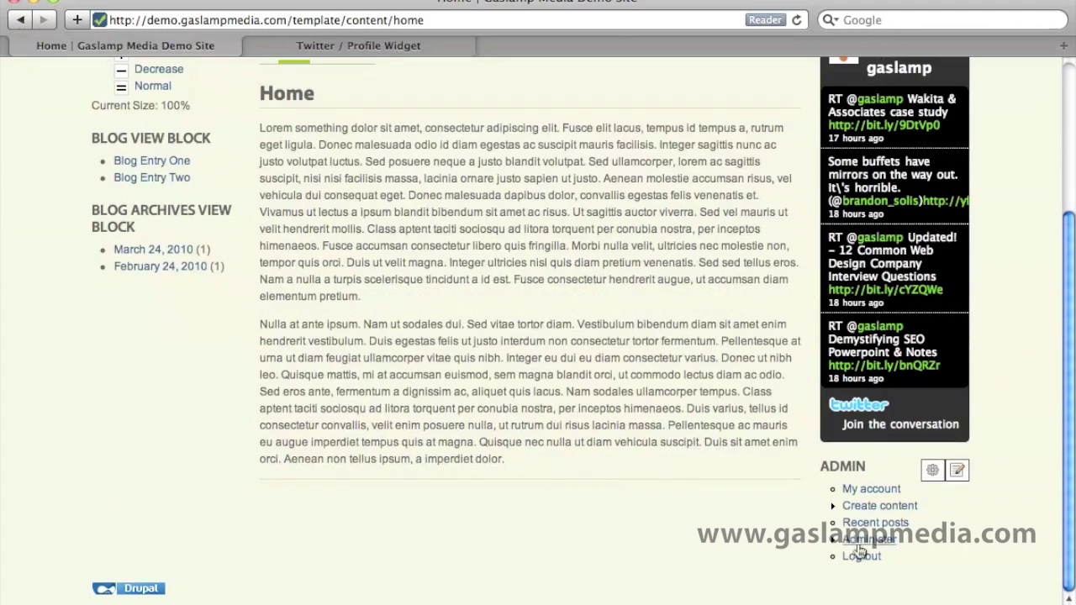
click(861, 546)
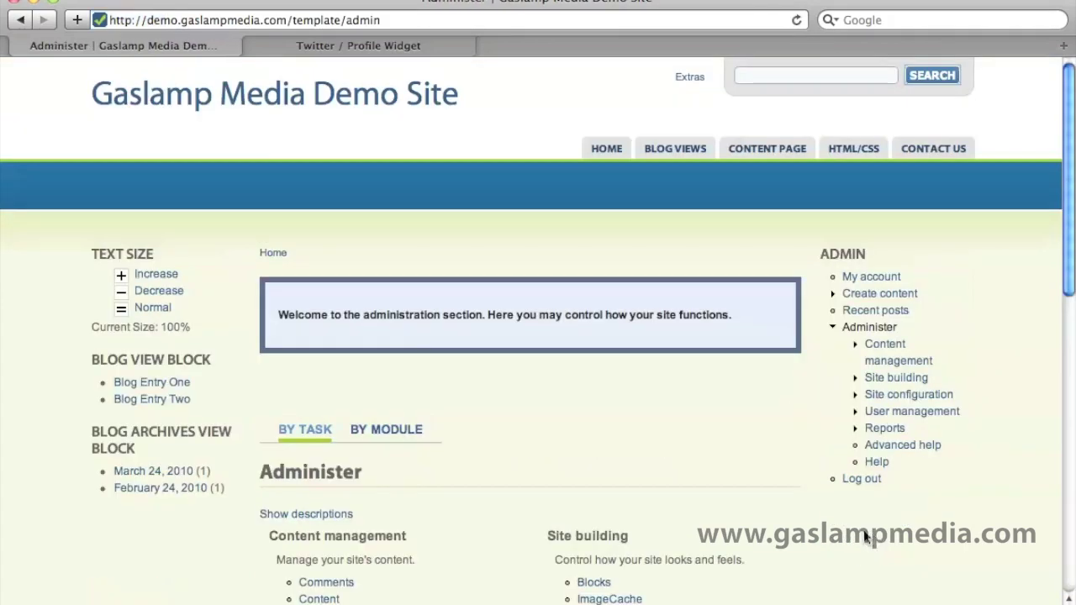
scroll(707, 450, down, 3)
click(594, 284)
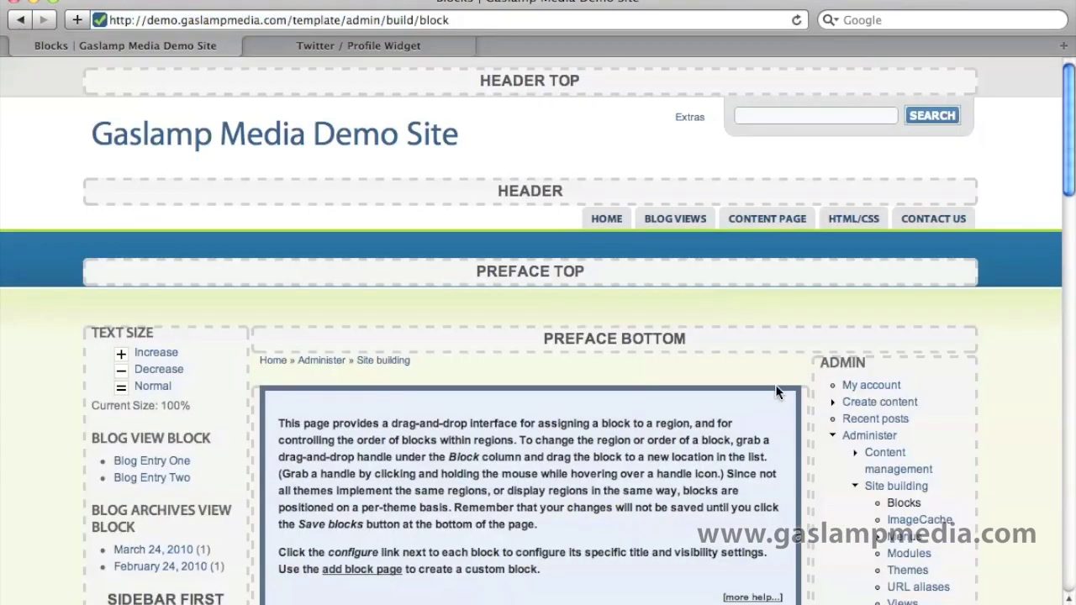
scroll(775, 384, down, 6)
scroll(775, 392, down, 6)
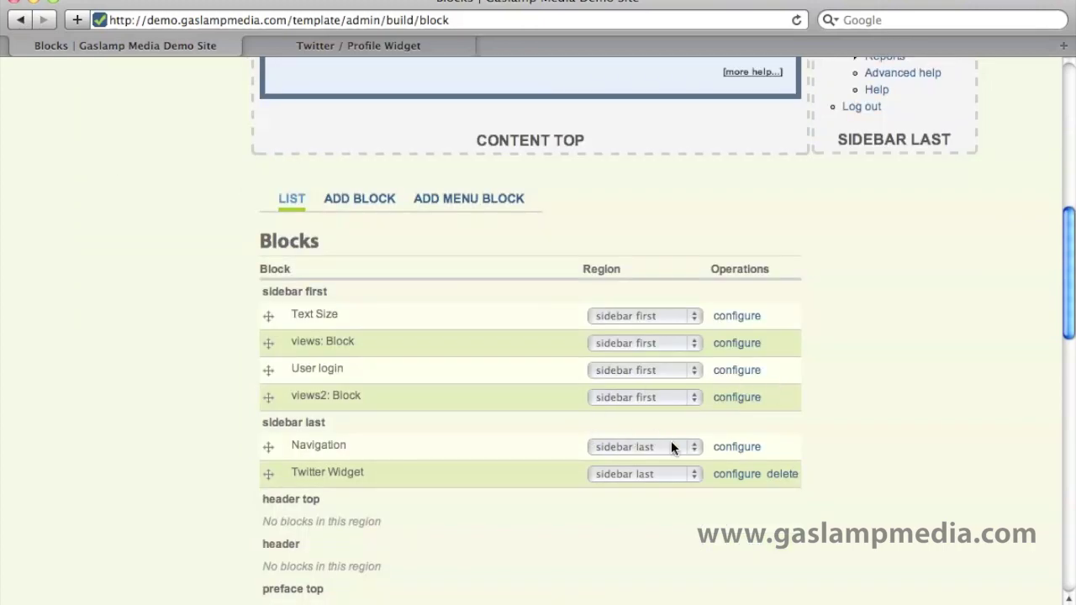
click(733, 474)
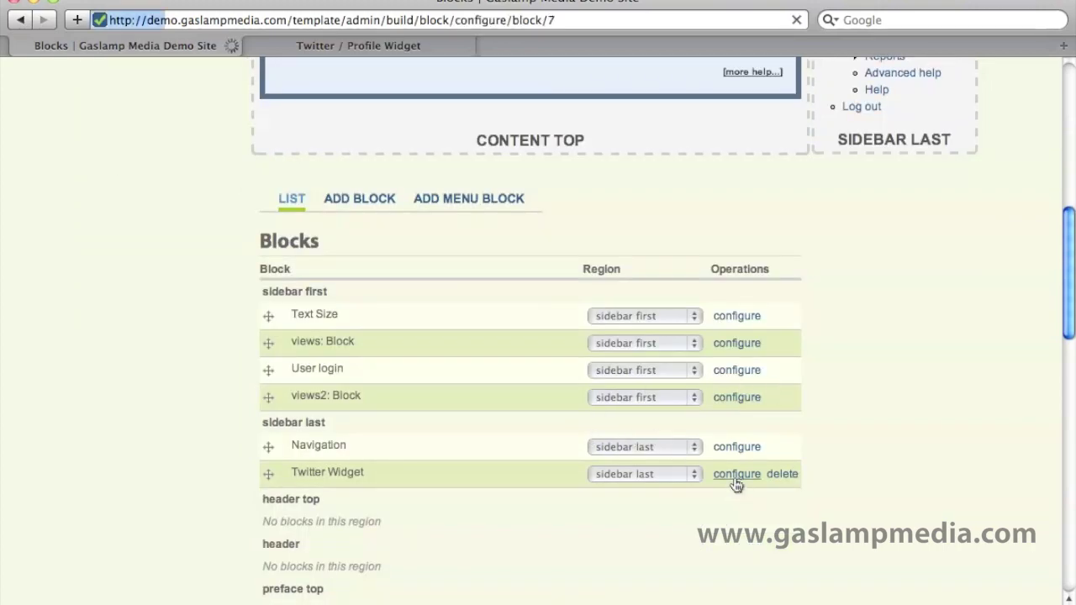
Restrict the Twitter Widget block to the anonymous user role in its role specific visibility settings and save the block.
scroll(806, 357, down, 12)
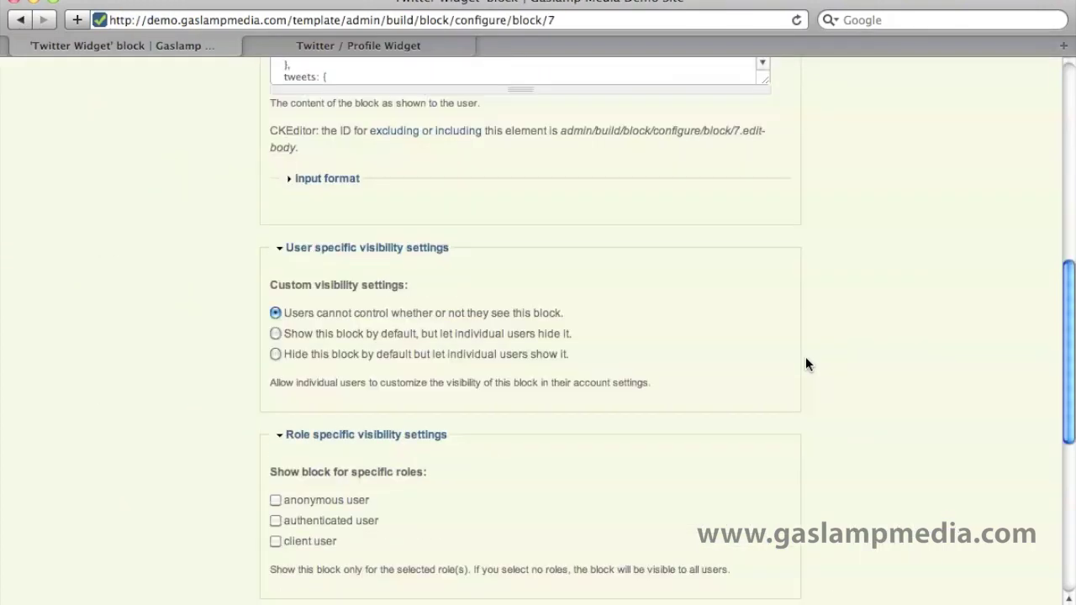
scroll(806, 364, down, 3)
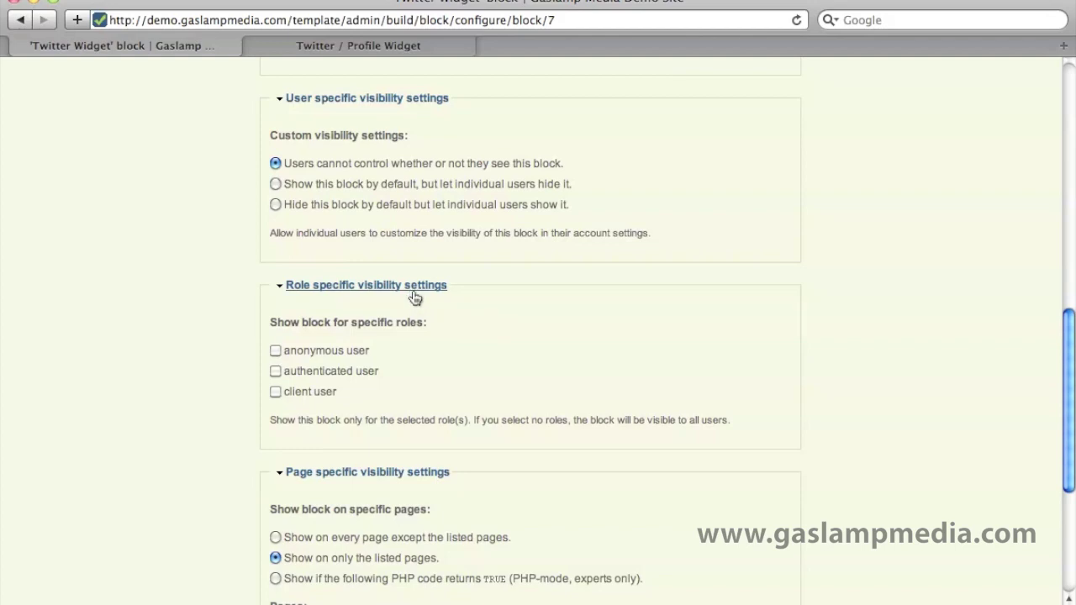
click(325, 351)
scroll(246, 414, down, 5)
click(313, 523)
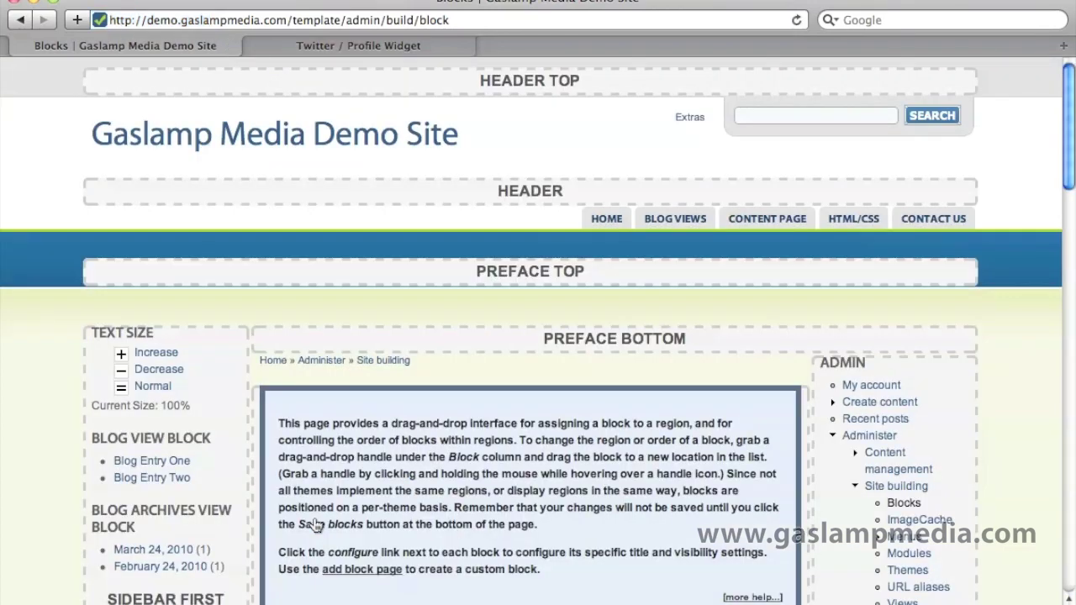
Check the home page and Content Page for the widget while logged in, and log out to compare the anonymous view.
click(606, 220)
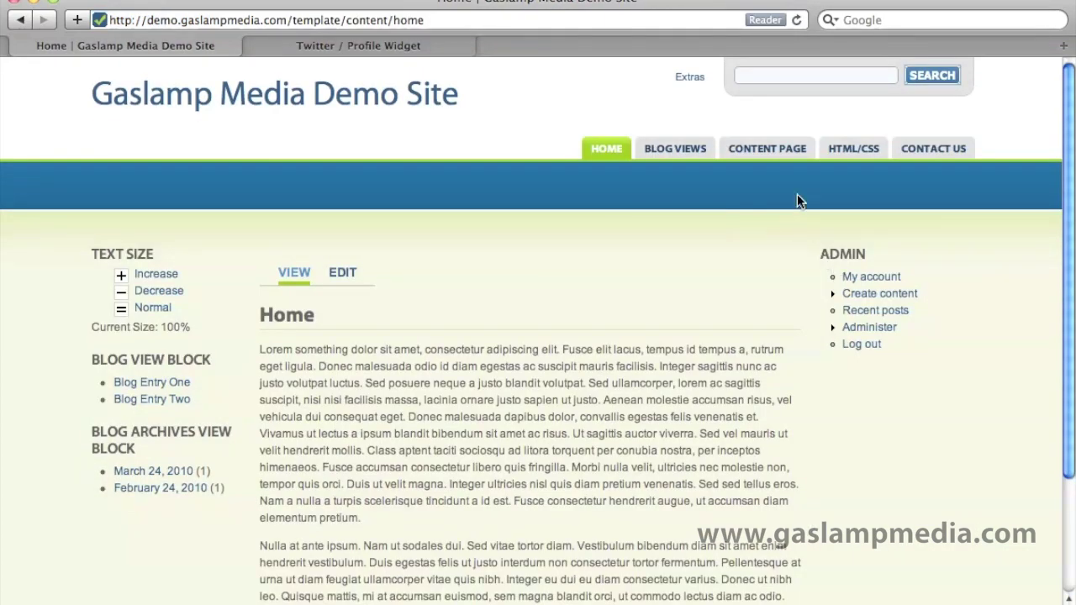
mouse_move(795, 151)
click(796, 152)
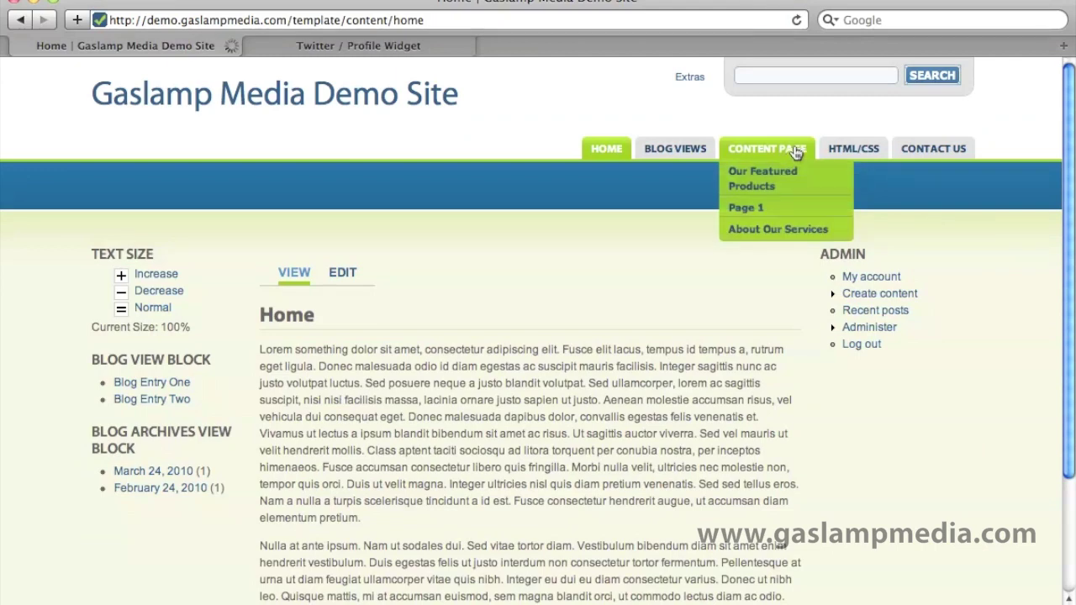
click(863, 344)
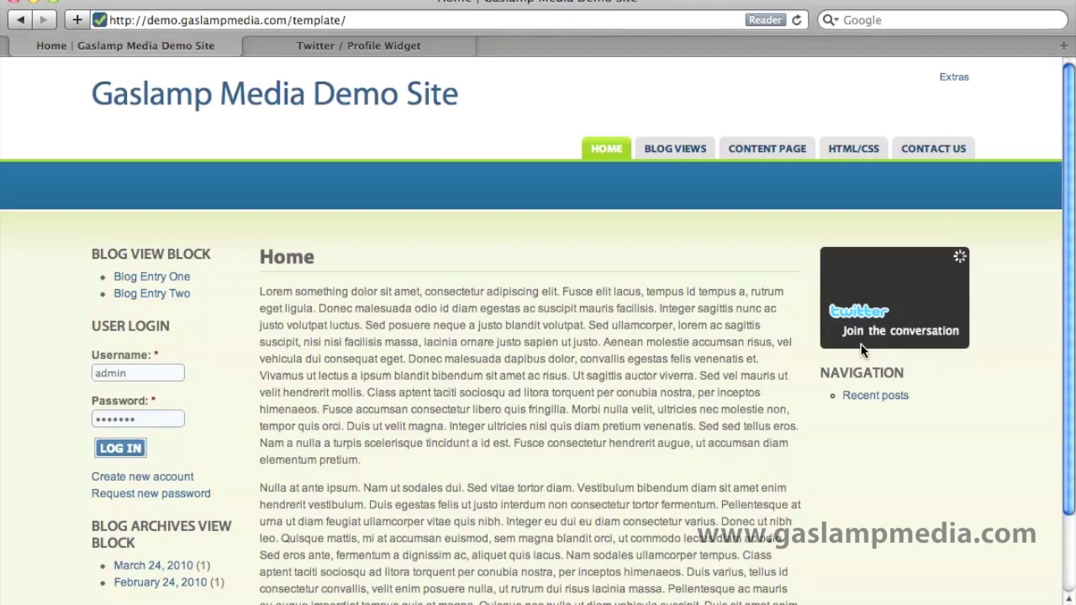